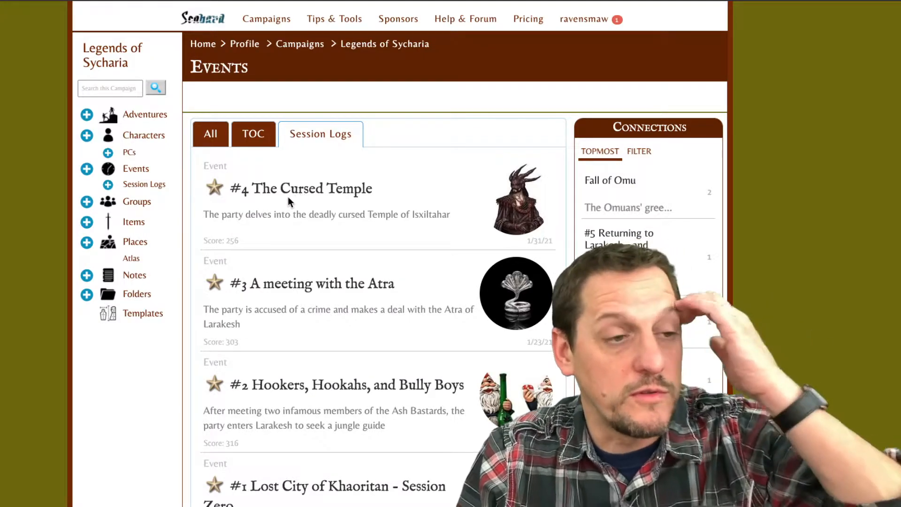
Open the session log "#3 A meeting with the Atra" and go through its page to the end of its connected entries.
scroll(336, 219, down, 1)
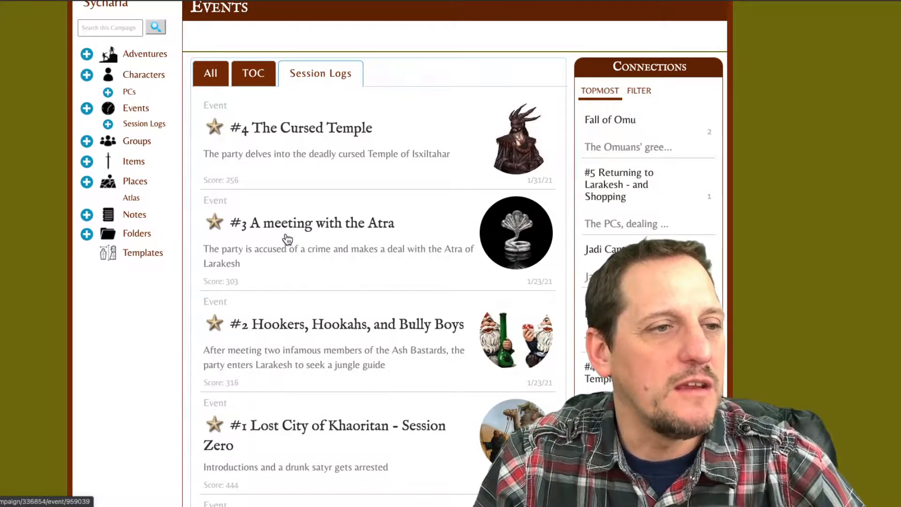
click(287, 239)
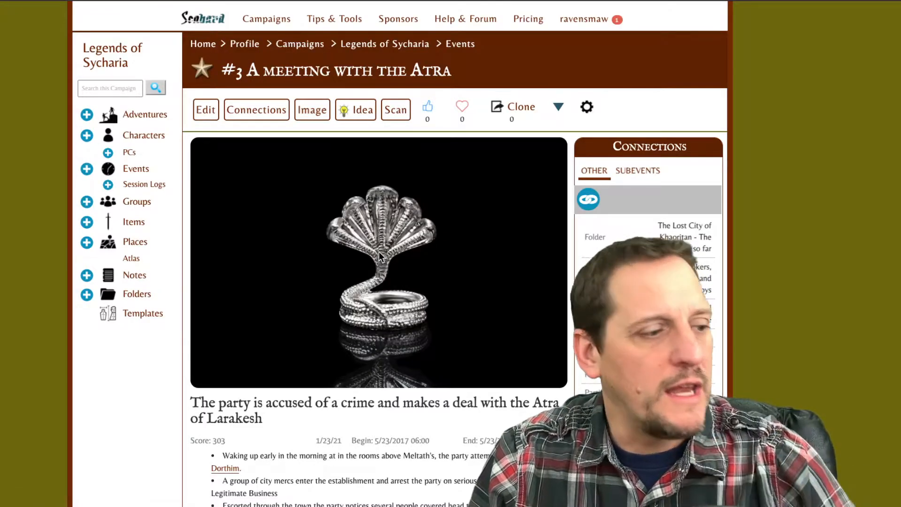
scroll(379, 254, down, 10)
scroll(379, 254, down, 3)
scroll(306, 187, down, 5)
scroll(308, 188, down, 12)
scroll(309, 189, down, 8)
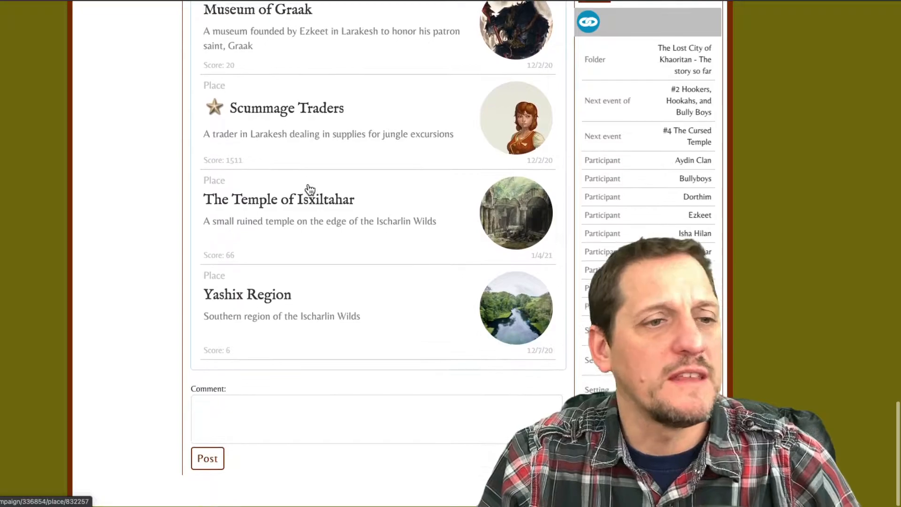
Review the places, groups, folder, events and characters connected to the session log.
scroll(310, 189, up, 6)
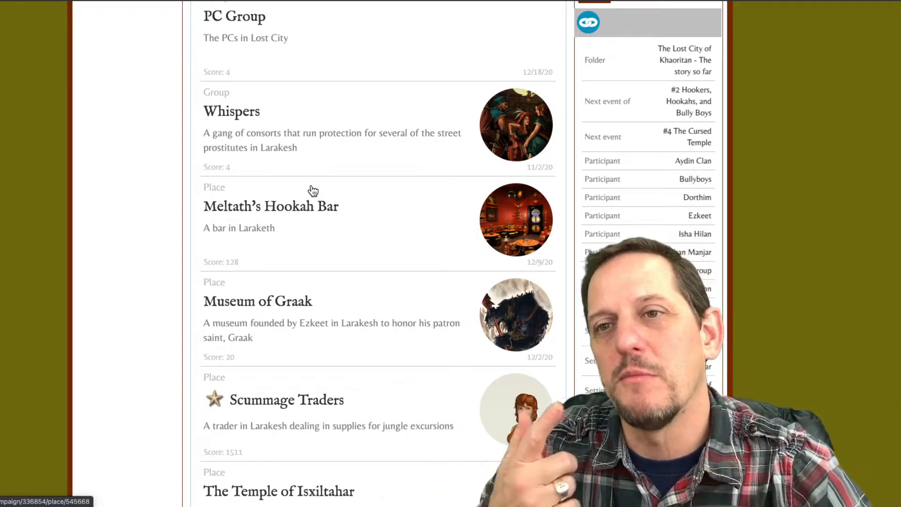
scroll(312, 178, down, 1)
scroll(312, 177, up, 4)
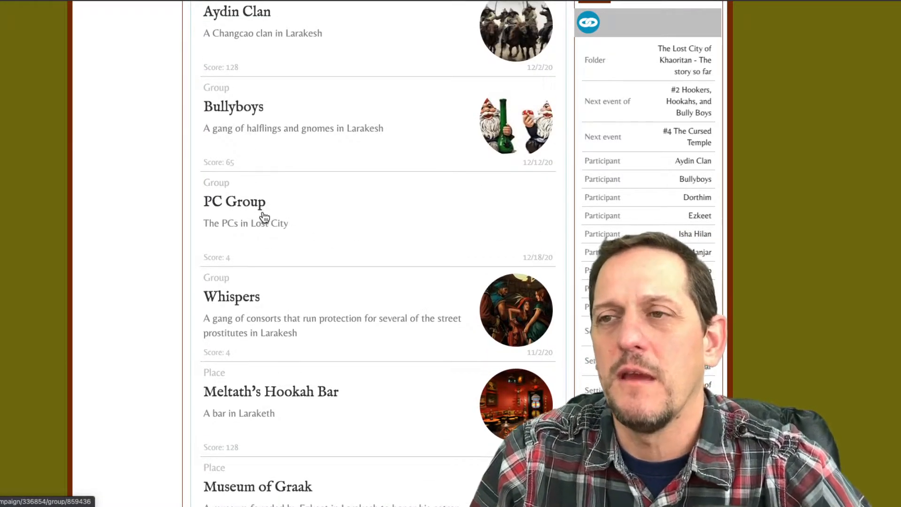
scroll(264, 217, up, 3)
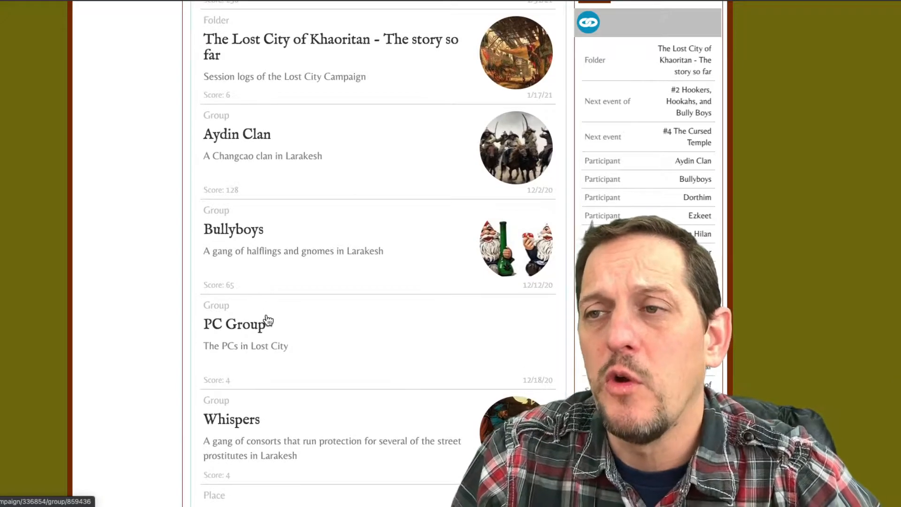
scroll(279, 162, up, 6)
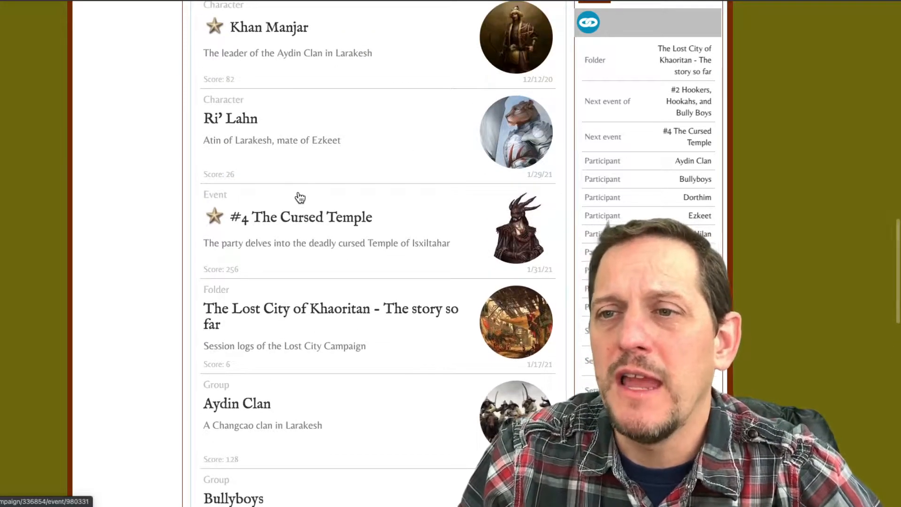
scroll(303, 197, up, 2)
scroll(307, 201, down, 3)
scroll(307, 201, down, 2)
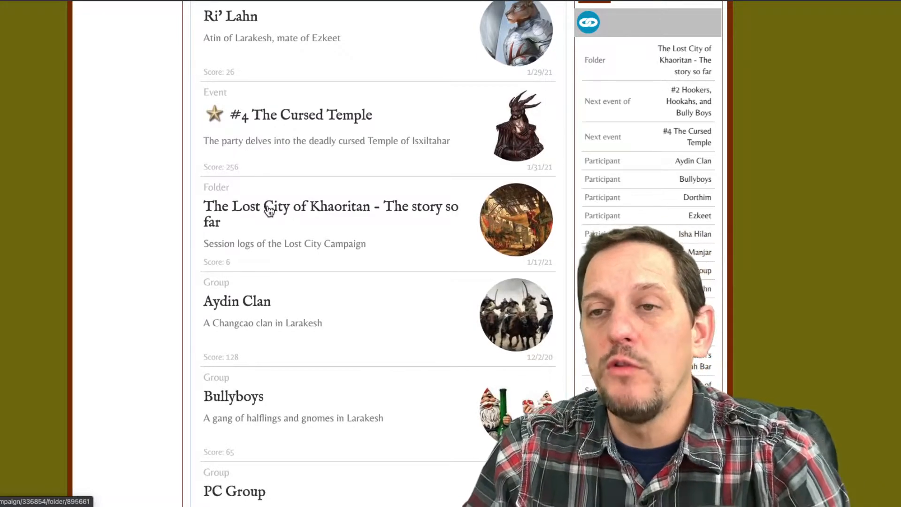
Open the connected folder "The Lost City of Khaoritan - The story so far" and review the session logs it lists.
click(295, 208)
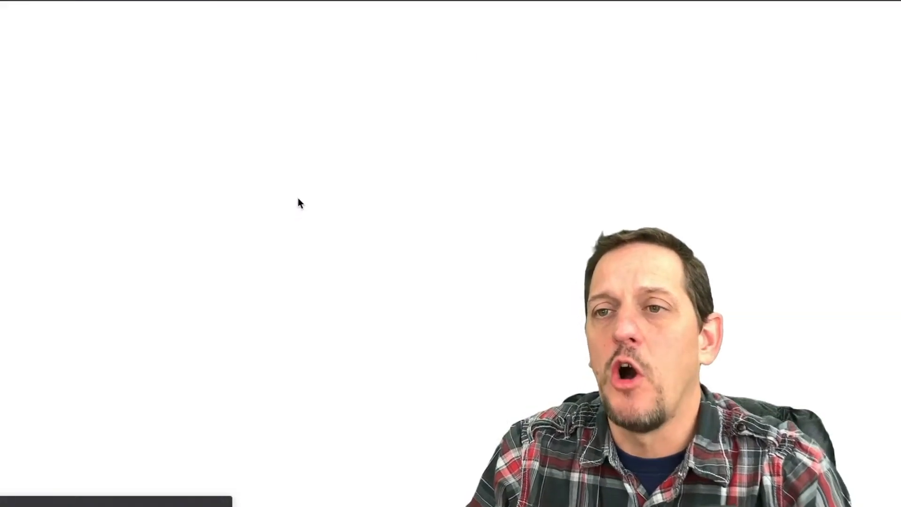
scroll(364, 217, down, 10)
scroll(365, 217, up, 8)
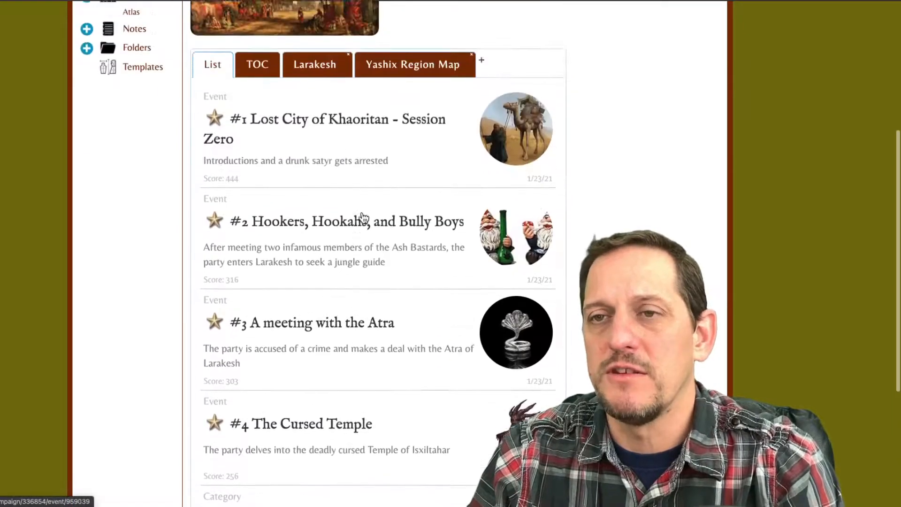
scroll(364, 218, down, 2)
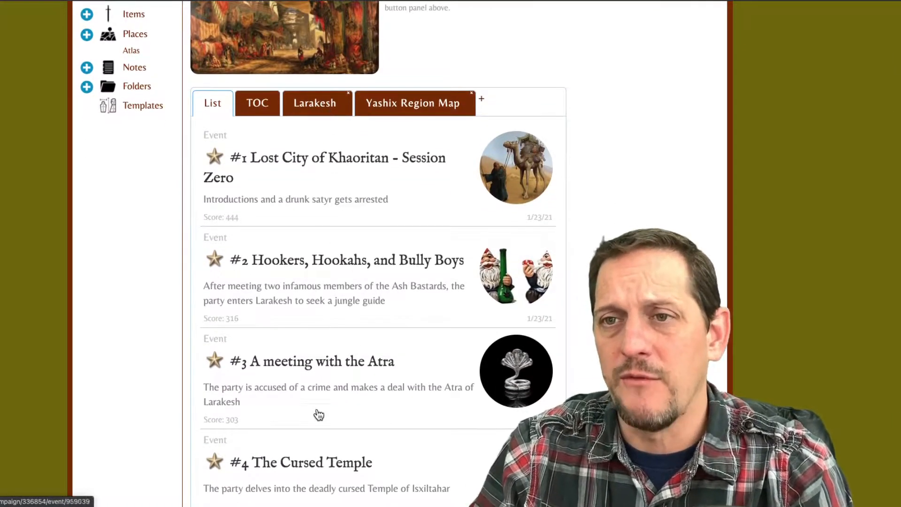
scroll(104, 58, up, 5)
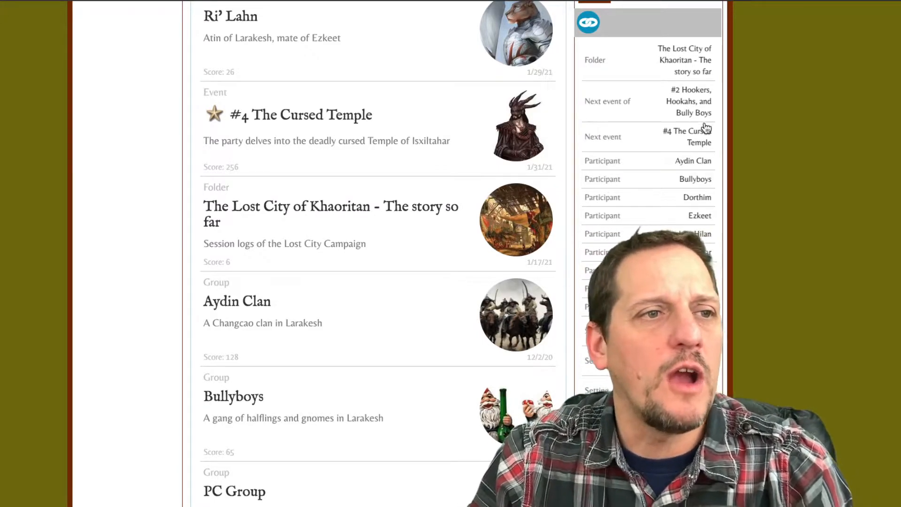
Review the characters connected to "#3 A meeting with the Atra" and open the event's connections for editing.
scroll(478, 131, up, 5)
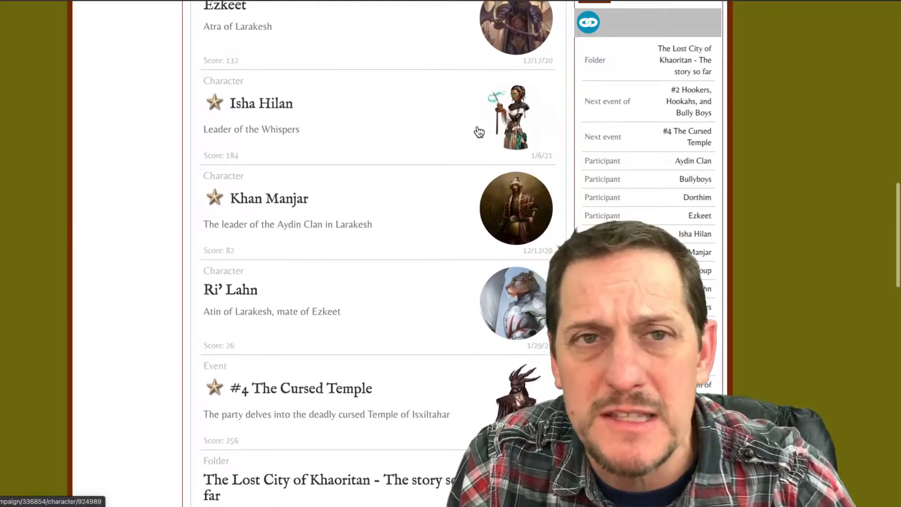
scroll(478, 130, up, 15)
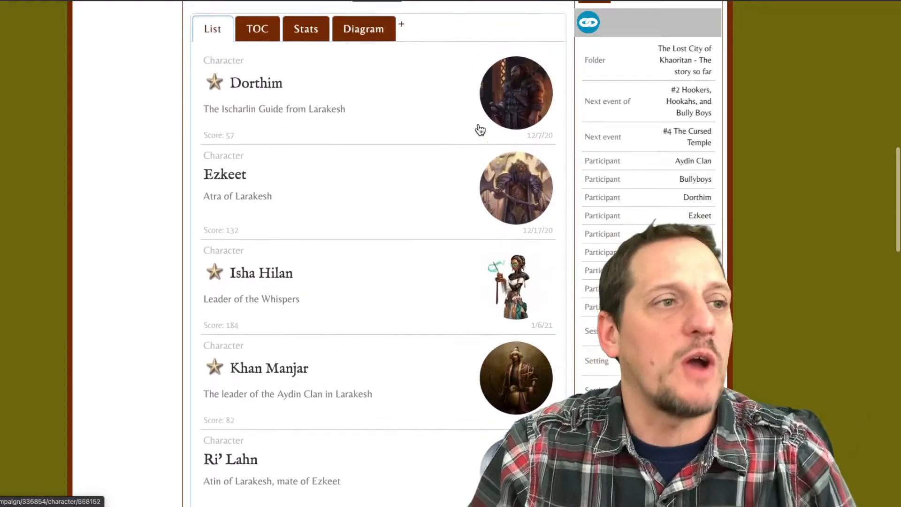
scroll(364, 56, down, 1)
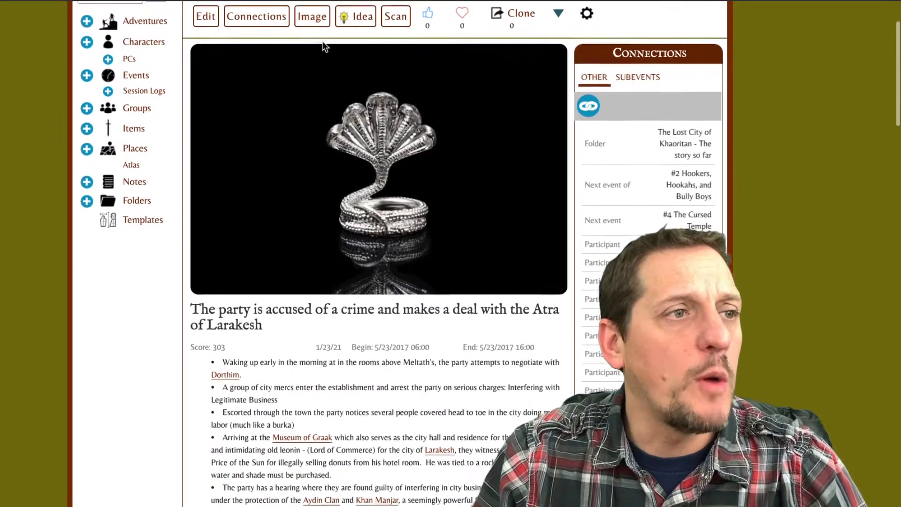
scroll(276, 71, up, 1)
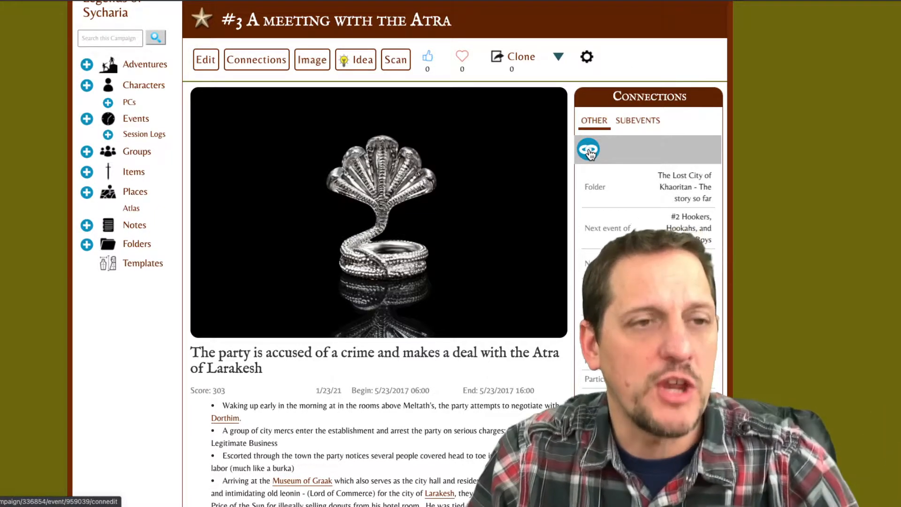
click(590, 151)
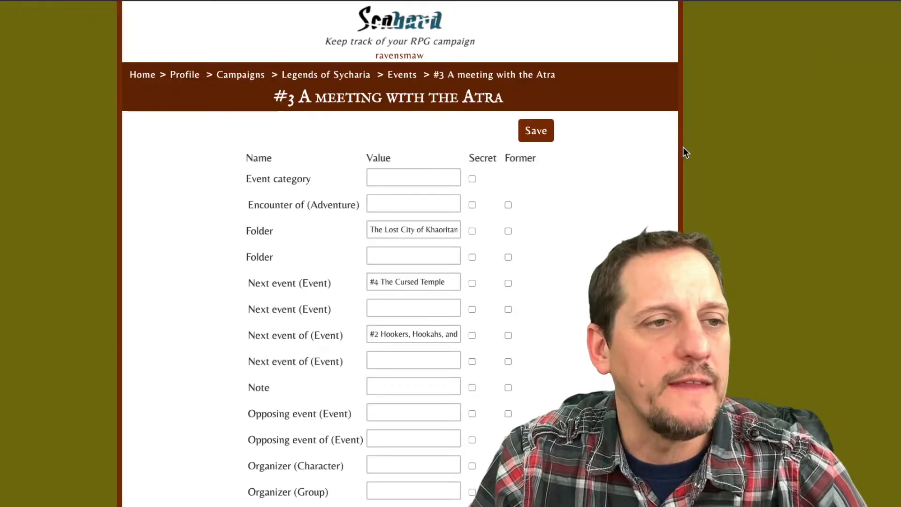
Examine the character and group participants in the connections form, placing the cursor in the Isha Hilan entry.
scroll(535, 162, down, 10)
scroll(536, 162, up, 2)
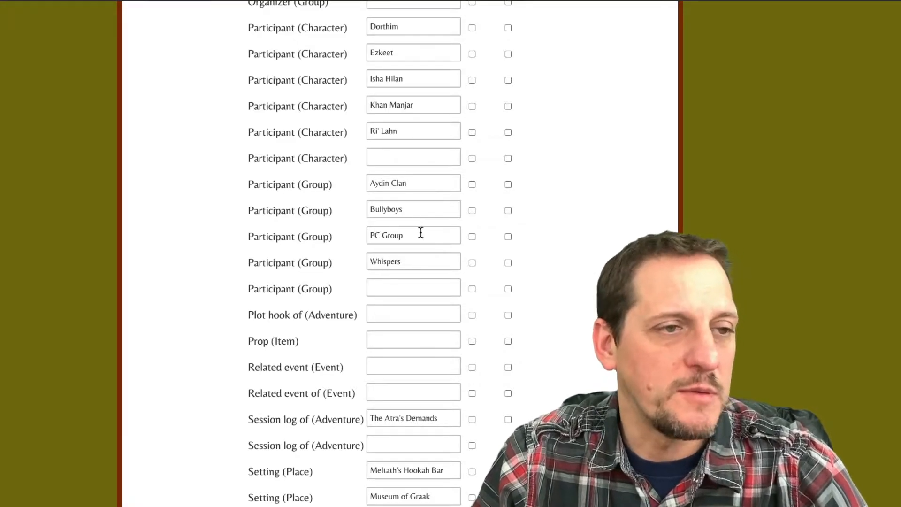
scroll(421, 253, up, 3)
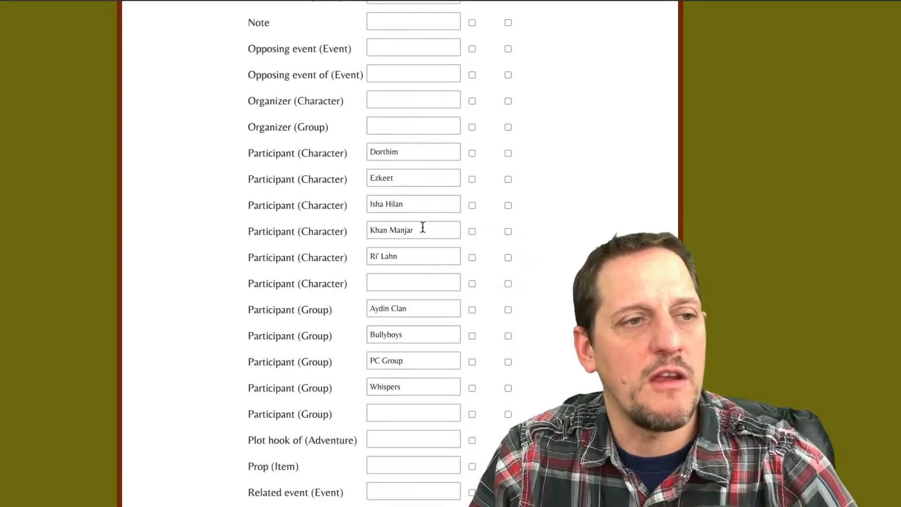
click(425, 202)
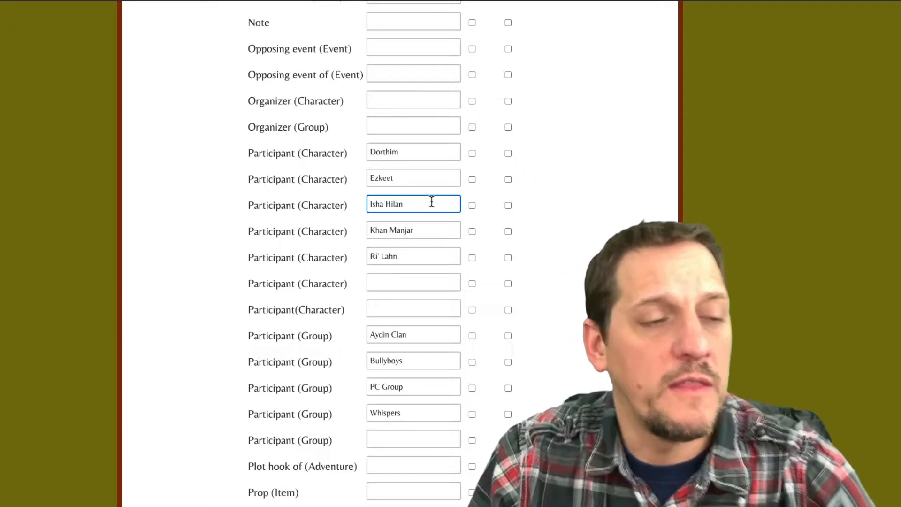
scroll(420, 190, up, 1)
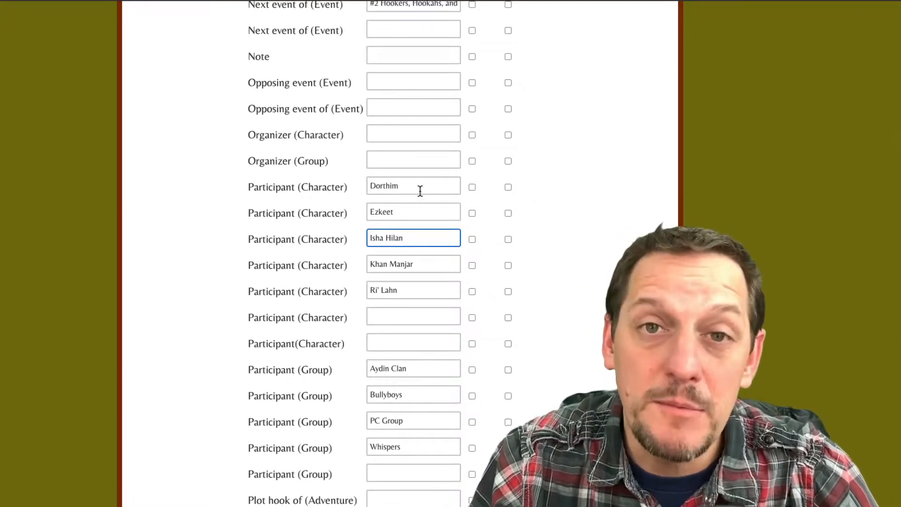
scroll(420, 191, up, 5)
scroll(421, 192, down, 3)
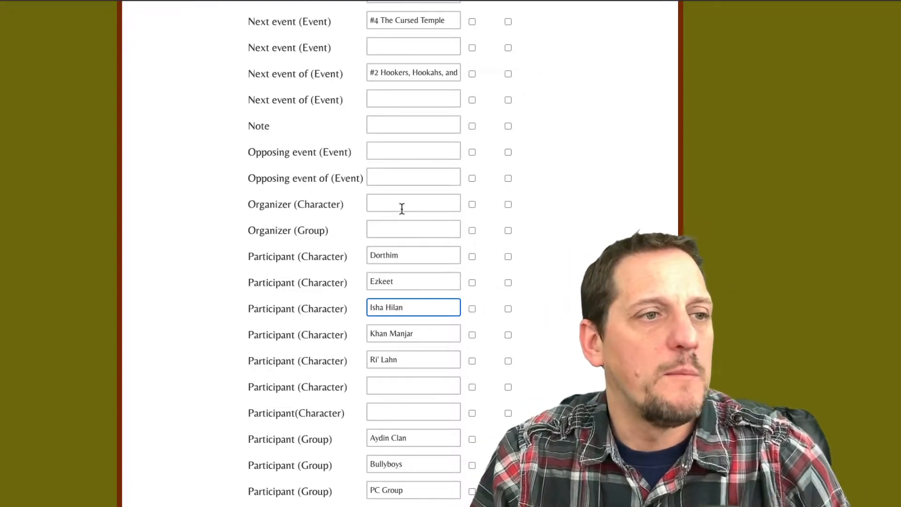
Examine the folder connection and the links to the next and previous session logs.
scroll(404, 211, up, 2)
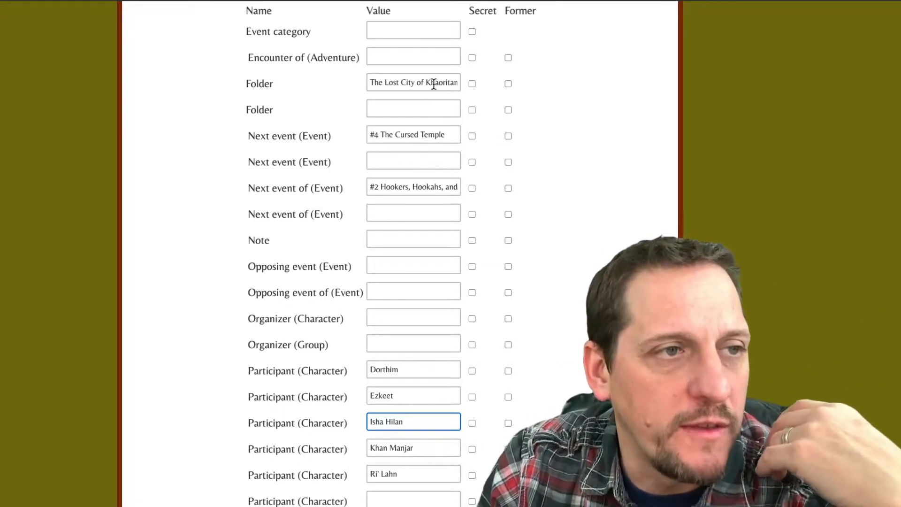
click(433, 84)
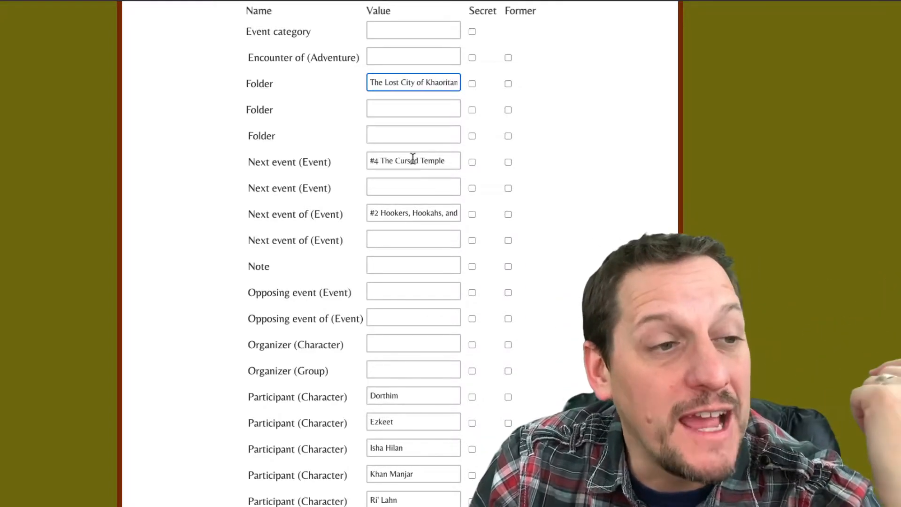
click(416, 215)
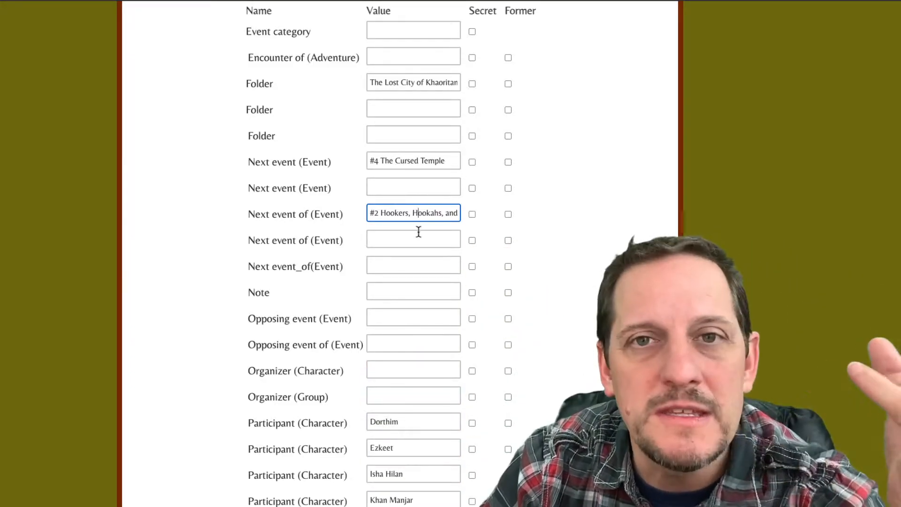
Examine the remaining participant, setting and session log connections, including the linked adventure "The Atra's Demands".
scroll(416, 232, down, 10)
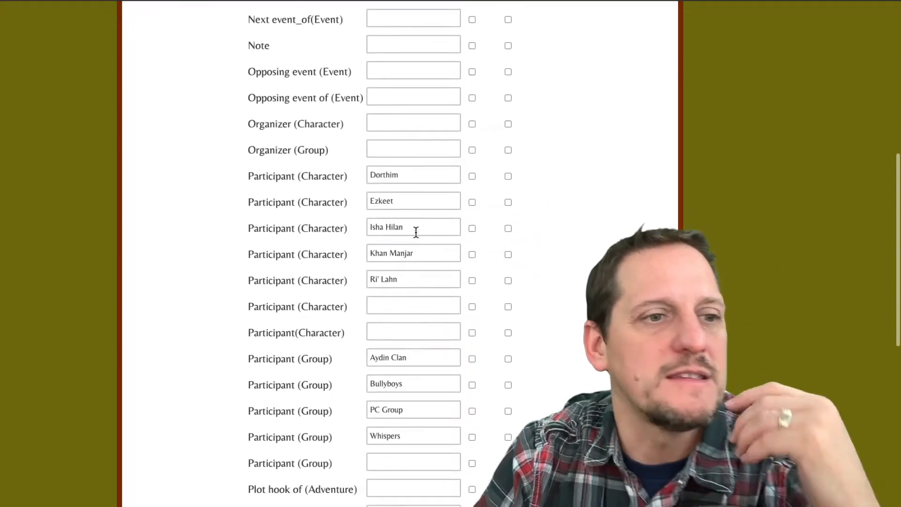
scroll(415, 232, down, 3)
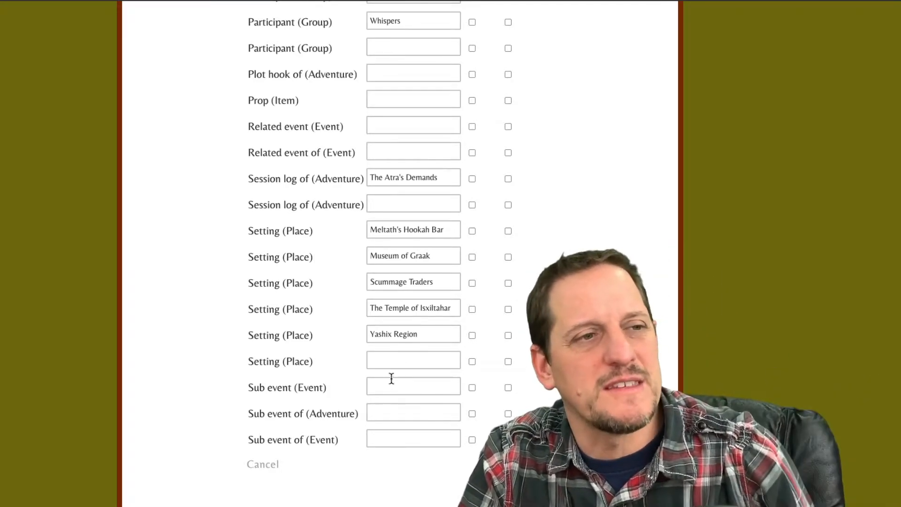
click(442, 178)
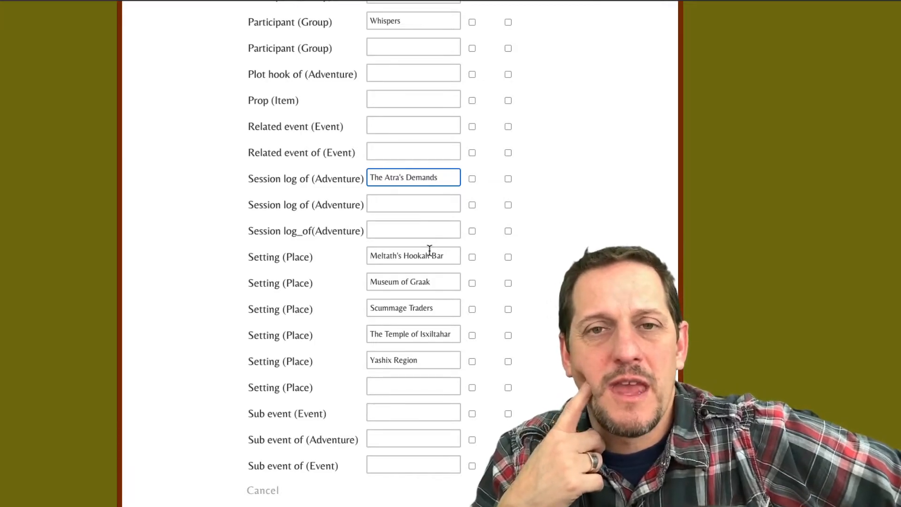
Check through the whole connections form again, save it and return to the session log's page.
scroll(428, 231, up, 10)
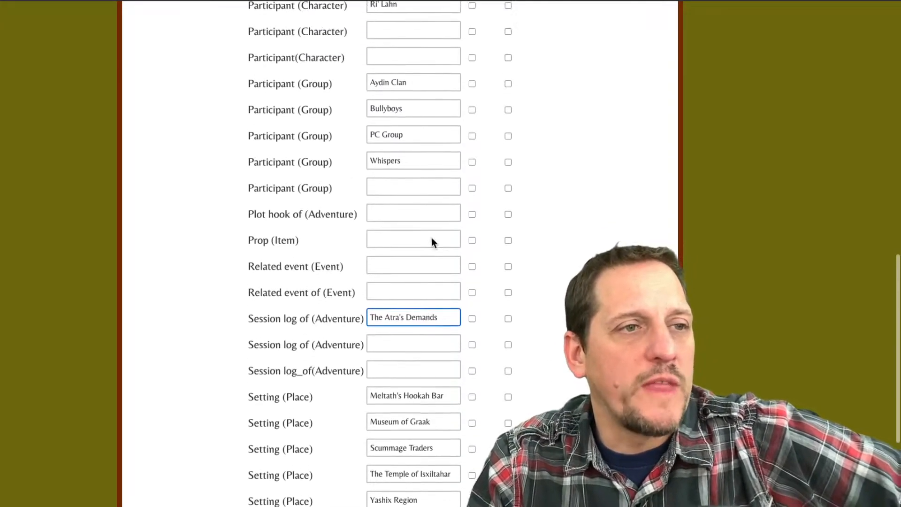
scroll(431, 233, up, 5)
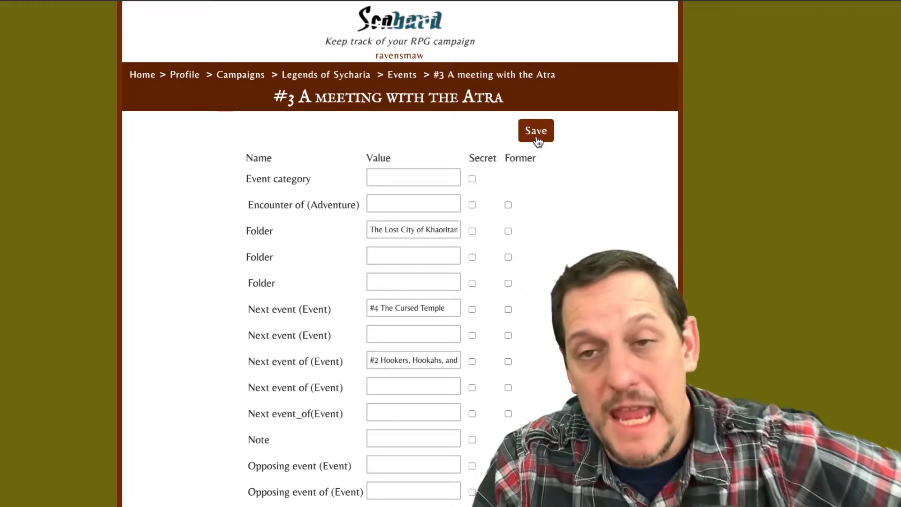
scroll(529, 160, down, 2)
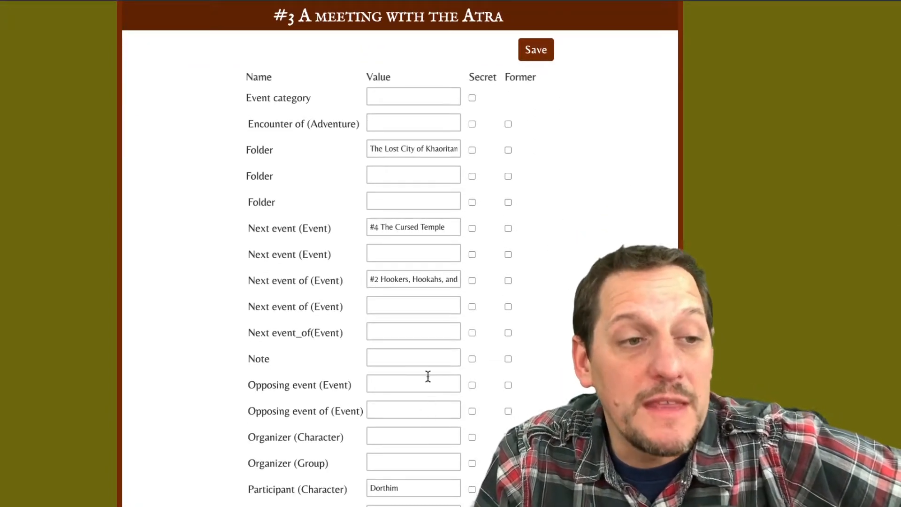
scroll(430, 376, down, 4)
scroll(436, 375, down, 1)
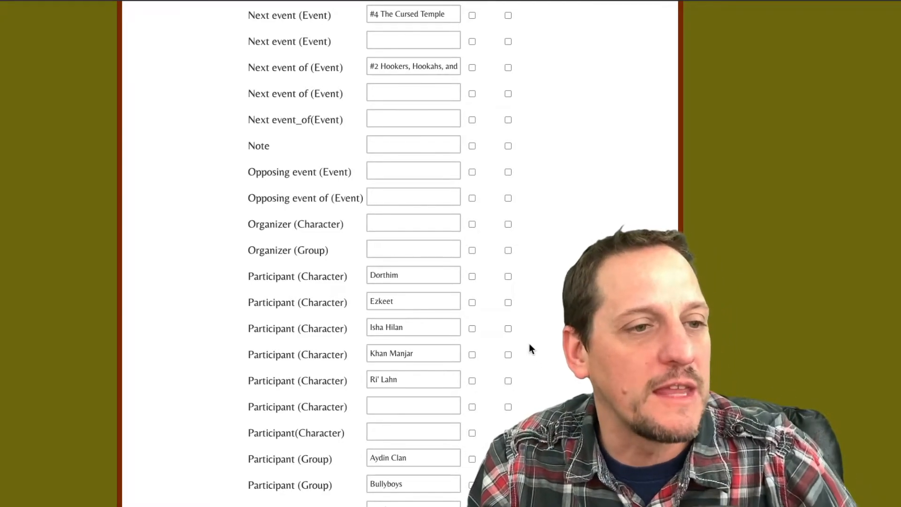
scroll(474, 347, up, 6)
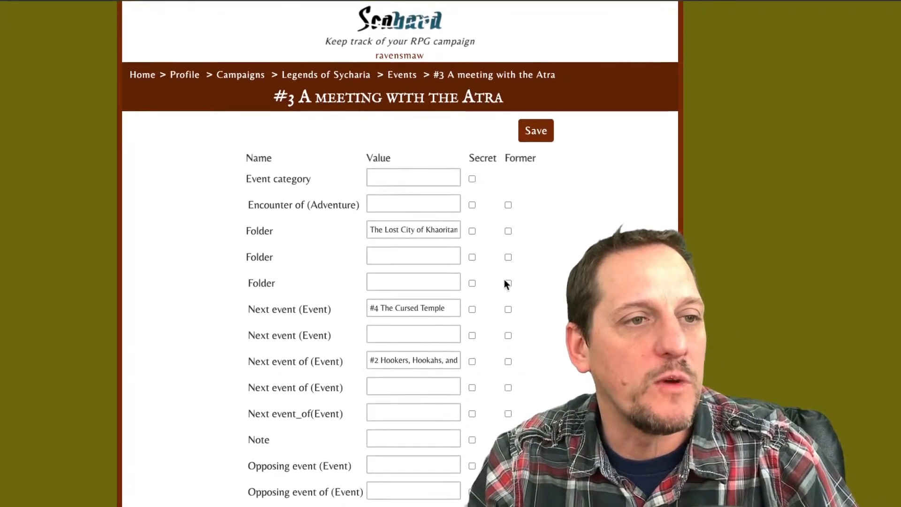
scroll(516, 339, down, 15)
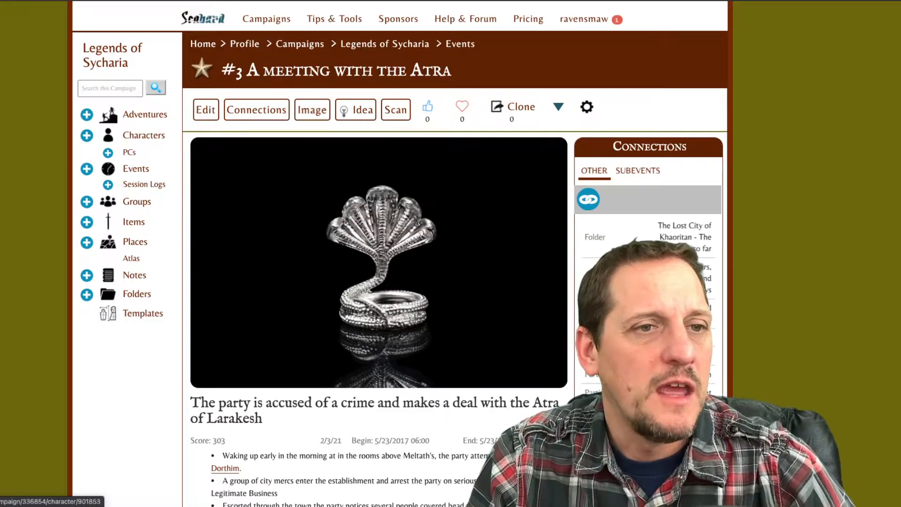
scroll(479, 376, down, 2)
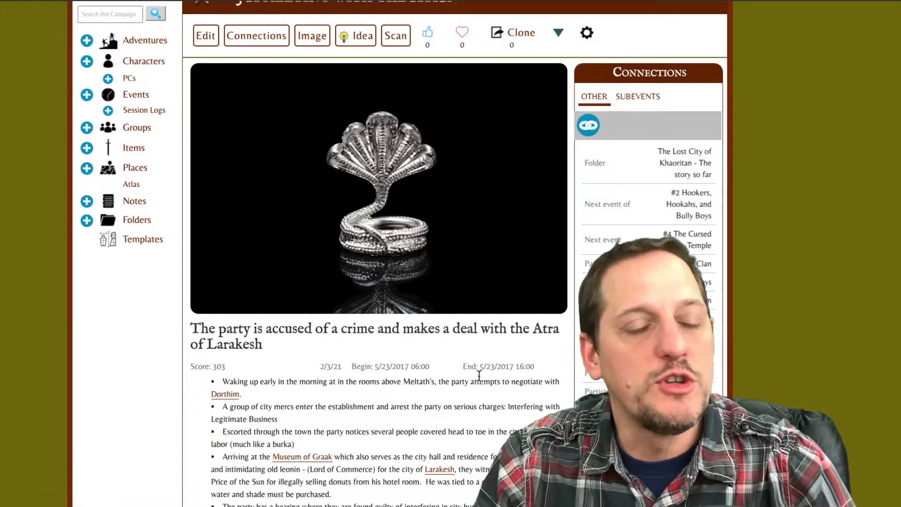
Look over the session log's summary and show its linked pages as a table of contents.
scroll(521, 351, down, 10)
scroll(507, 351, down, 7)
scroll(494, 339, up, 14)
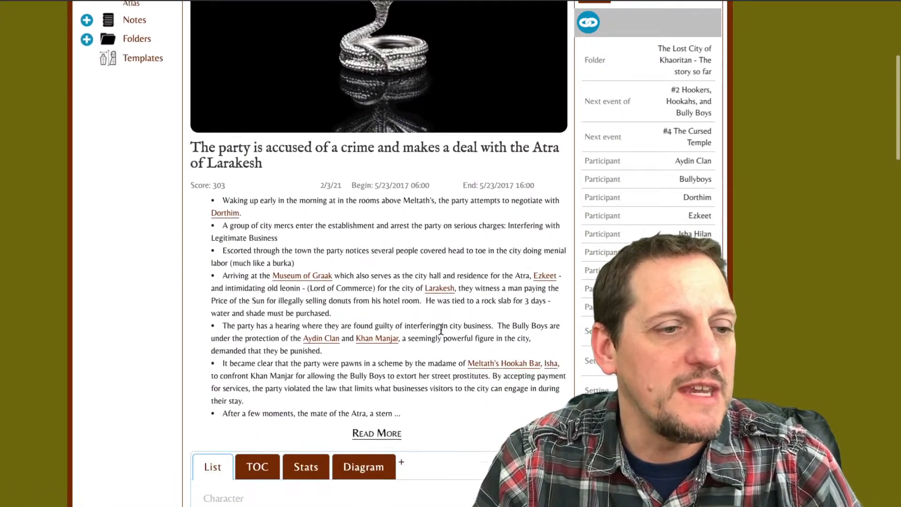
scroll(441, 328, down, 2)
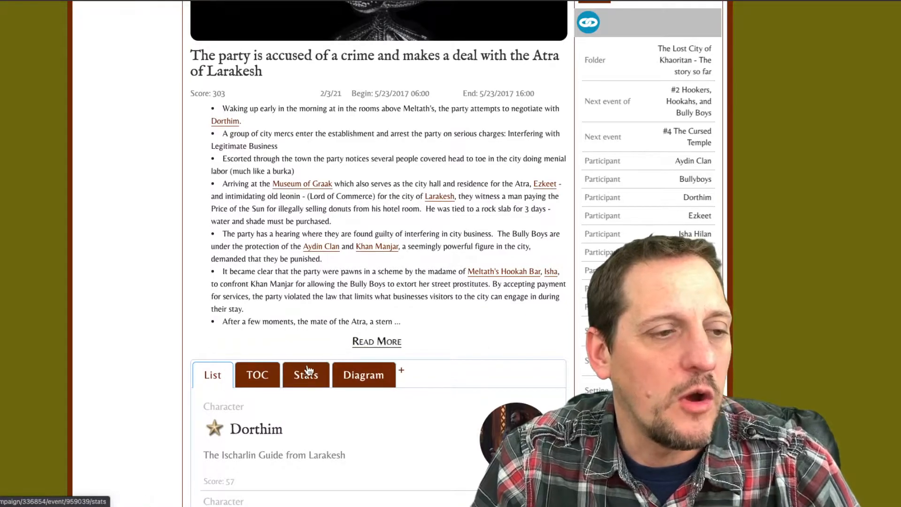
click(258, 374)
scroll(483, 327, down, 6)
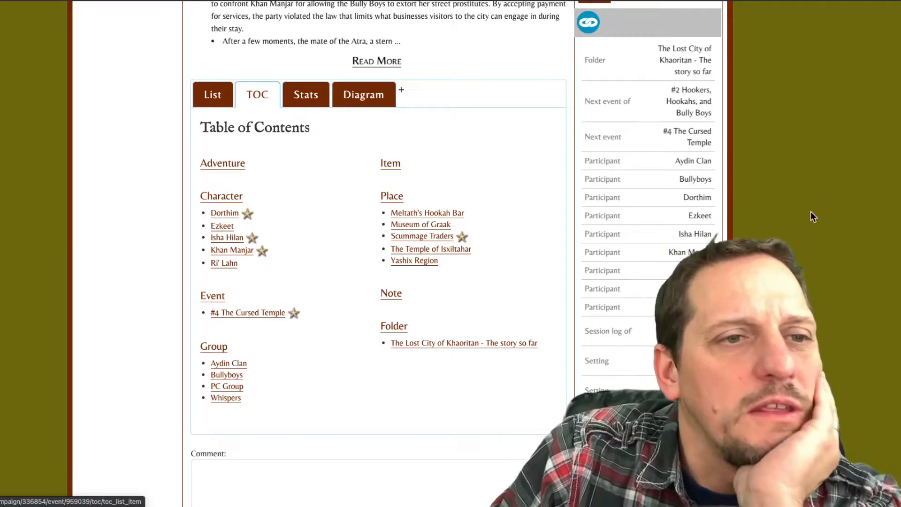
Compare the table of contents with the session log's folder, adjacent event and participant connections.
scroll(672, 87, up, 1)
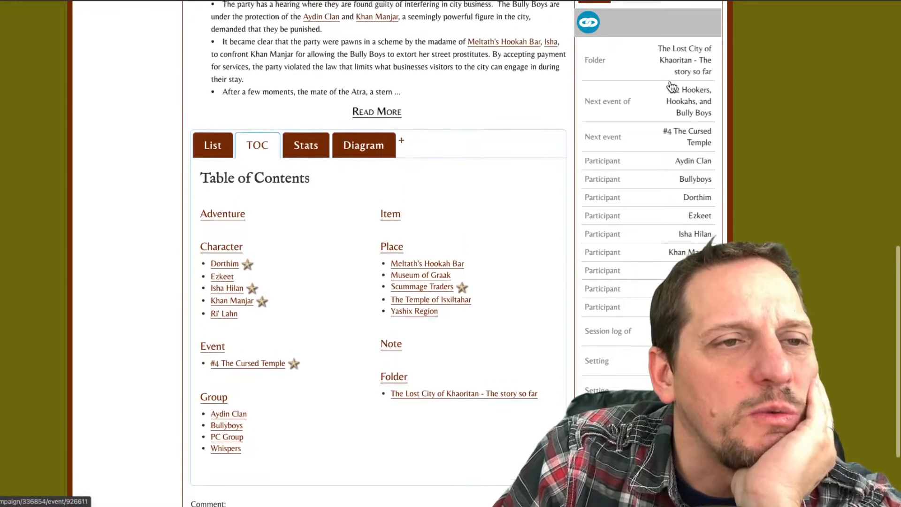
scroll(672, 87, down, 1)
scroll(694, 93, down, 1)
scroll(695, 93, up, 1)
scroll(694, 93, down, 1)
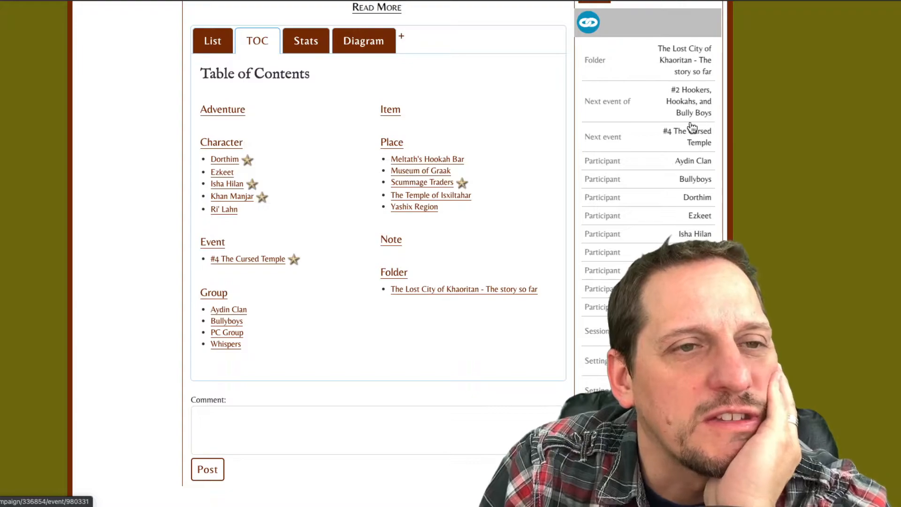
scroll(684, 162, up, 2)
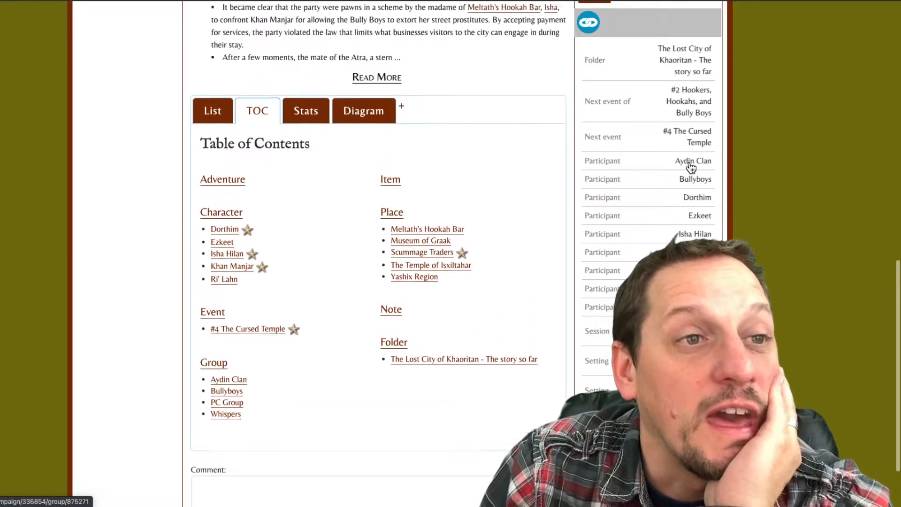
scroll(683, 163, up, 9)
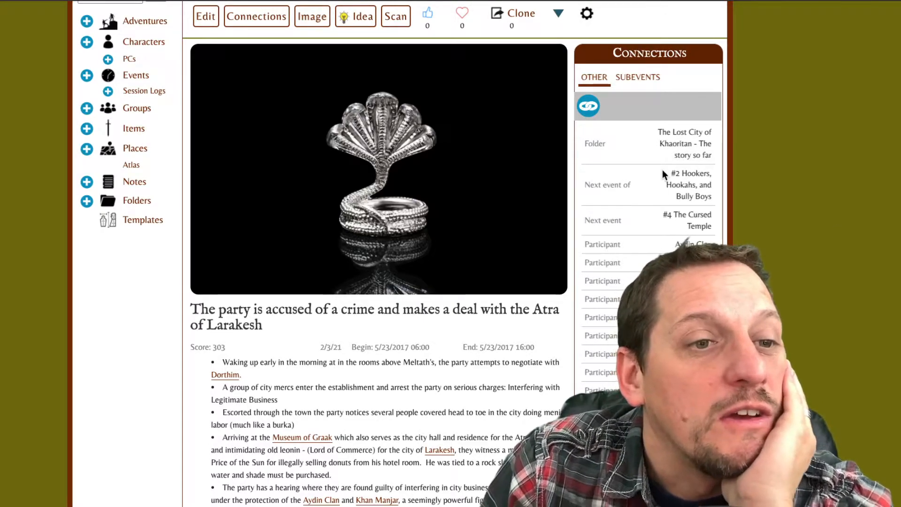
scroll(657, 169, down, 10)
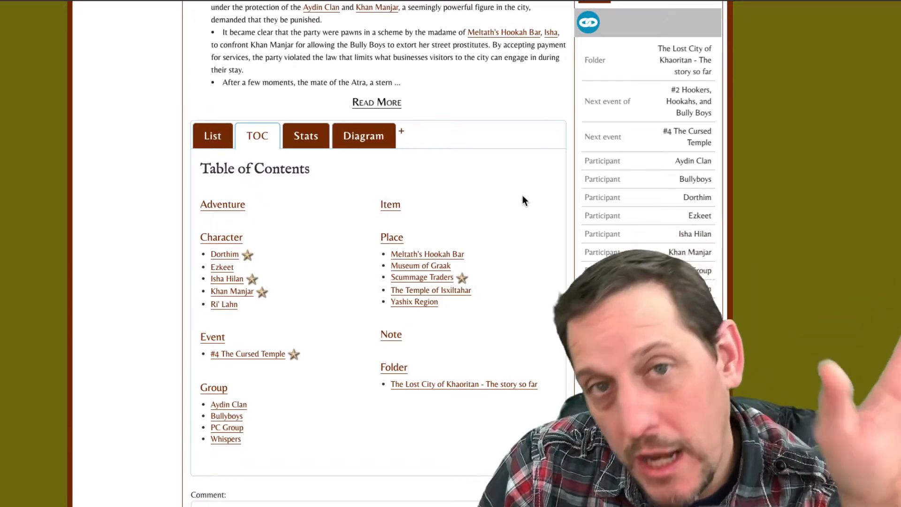
scroll(528, 193, up, 10)
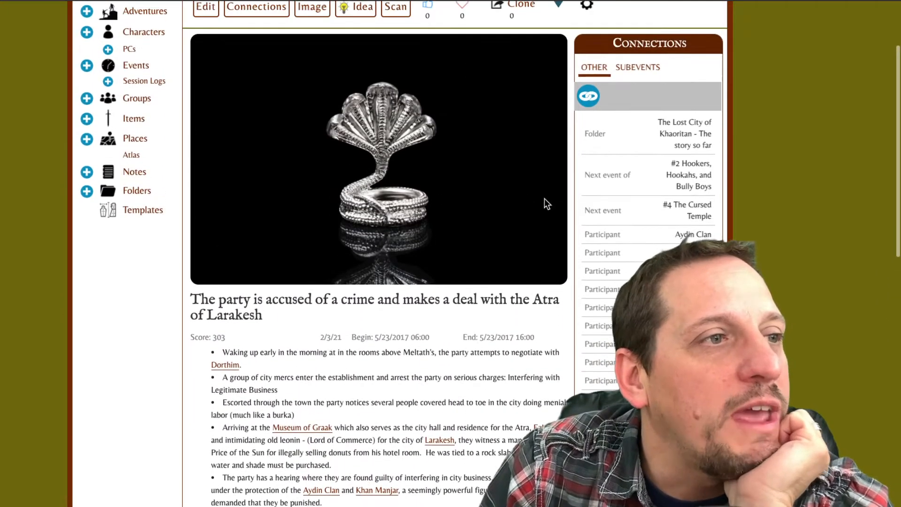
scroll(533, 196, up, 2)
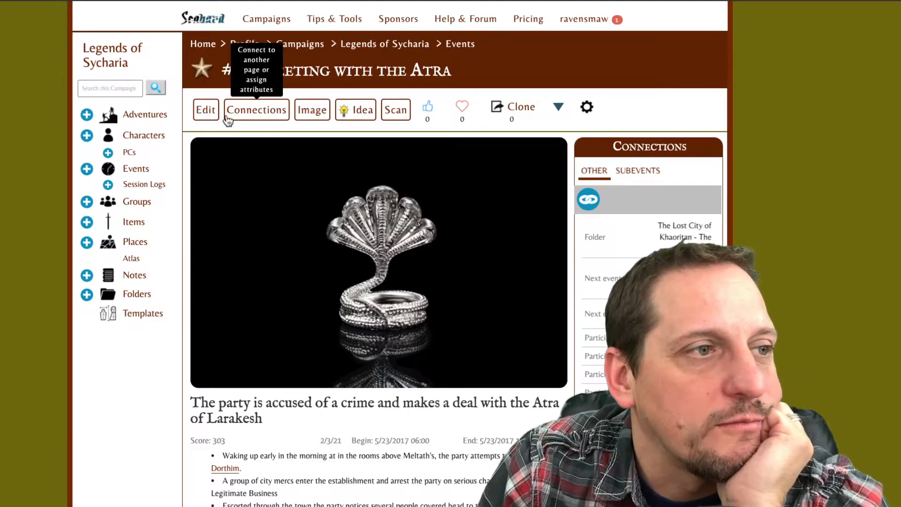
Open the session log "#3 A meeting with the Atra" for editing, enlarge its Description box and read to the end.
click(207, 112)
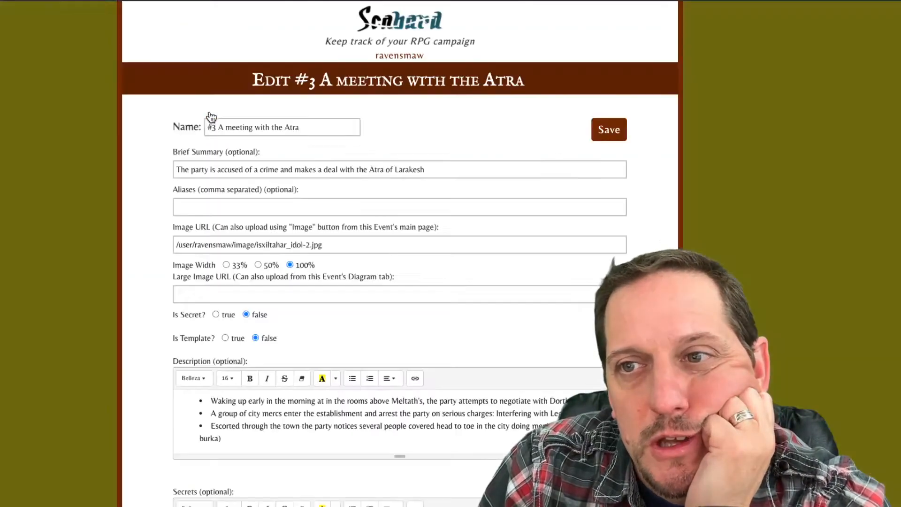
scroll(404, 337, down, 1)
drag(383, 408, 407, 498)
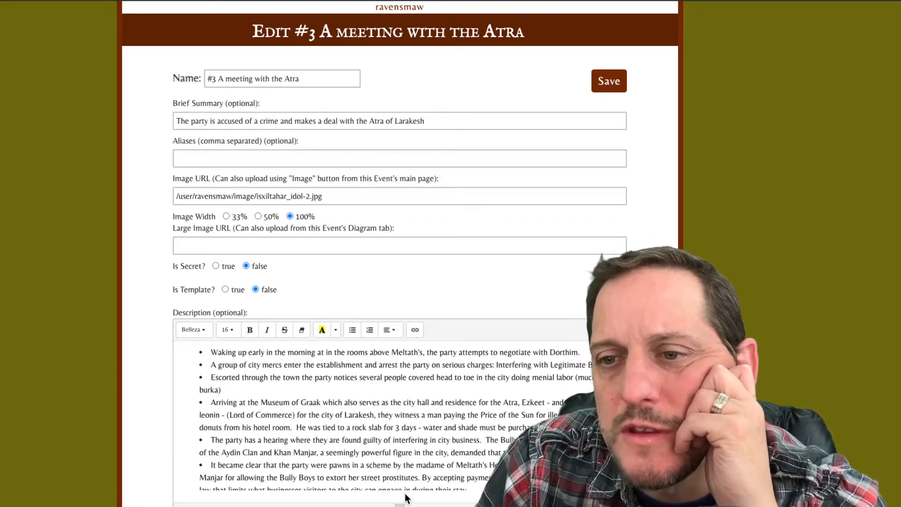
scroll(325, 364, down, 3)
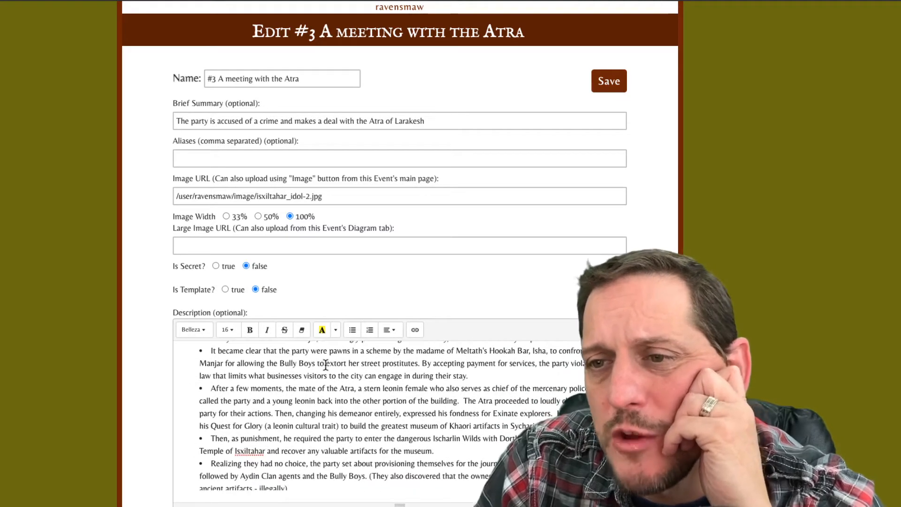
scroll(411, 328, down, 2)
scroll(411, 320, down, 3)
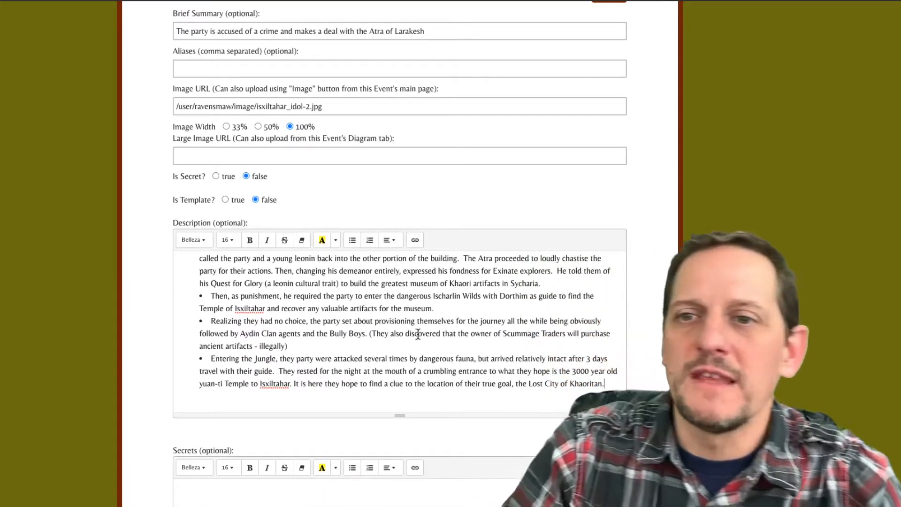
Go back over the bulleted session events in the description, returning to the start of the edit form.
scroll(277, 370, up, 3)
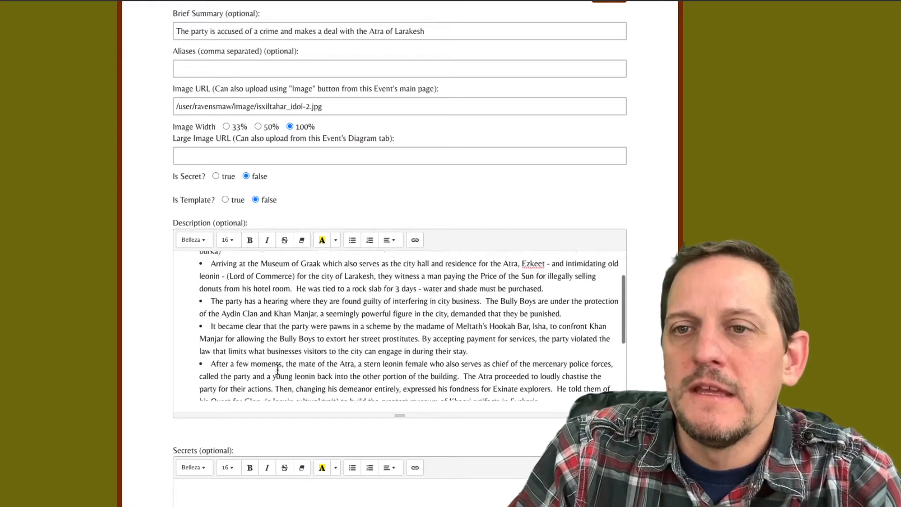
scroll(278, 369, up, 4)
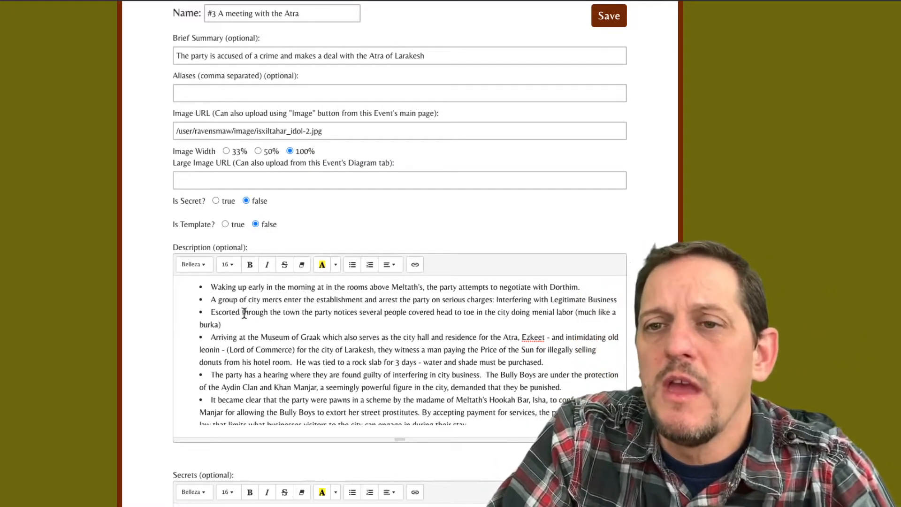
scroll(233, 306, down, 5)
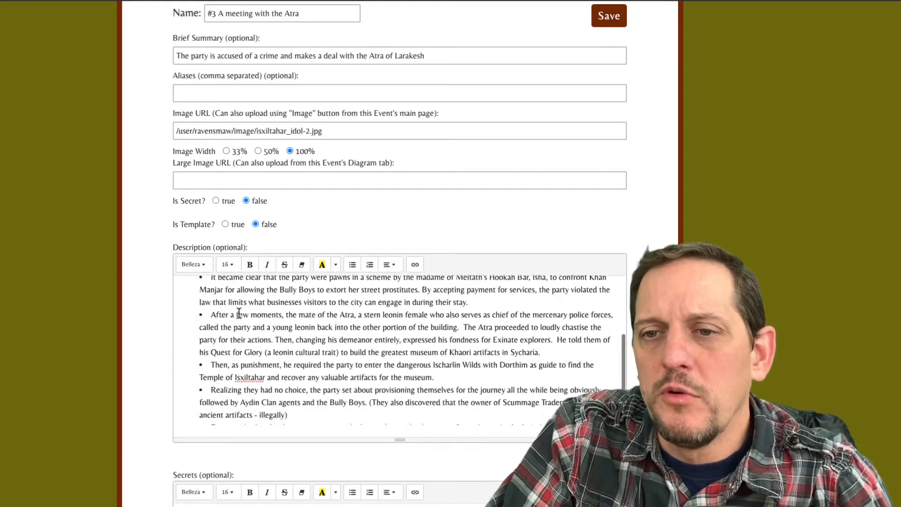
scroll(246, 317, down, 1)
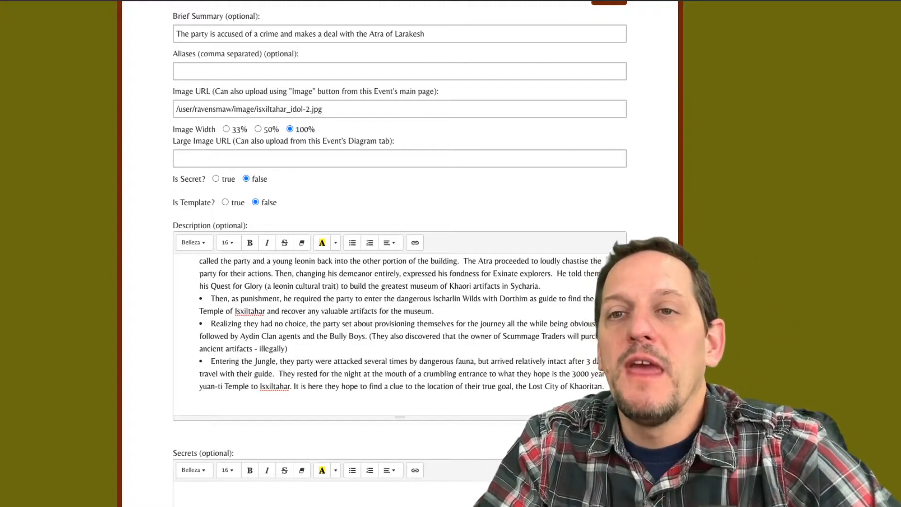
scroll(325, 291, up, 5)
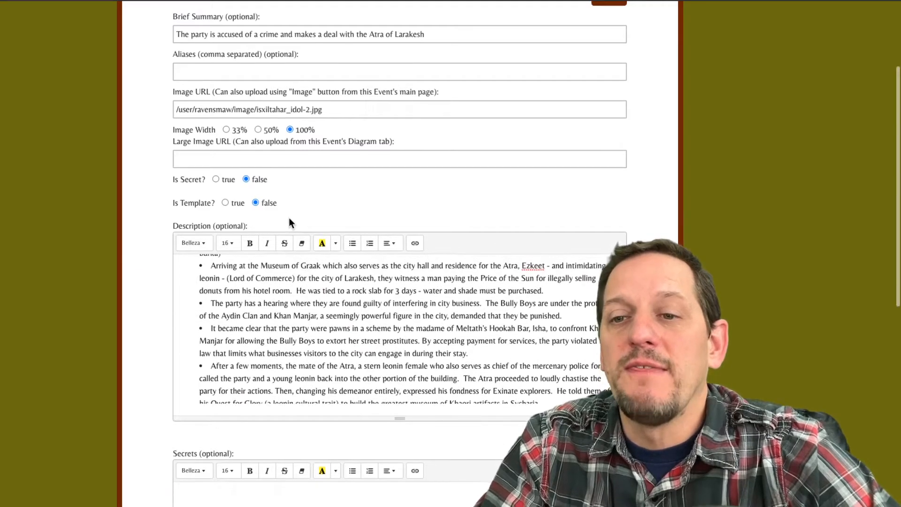
scroll(307, 297, up, 5)
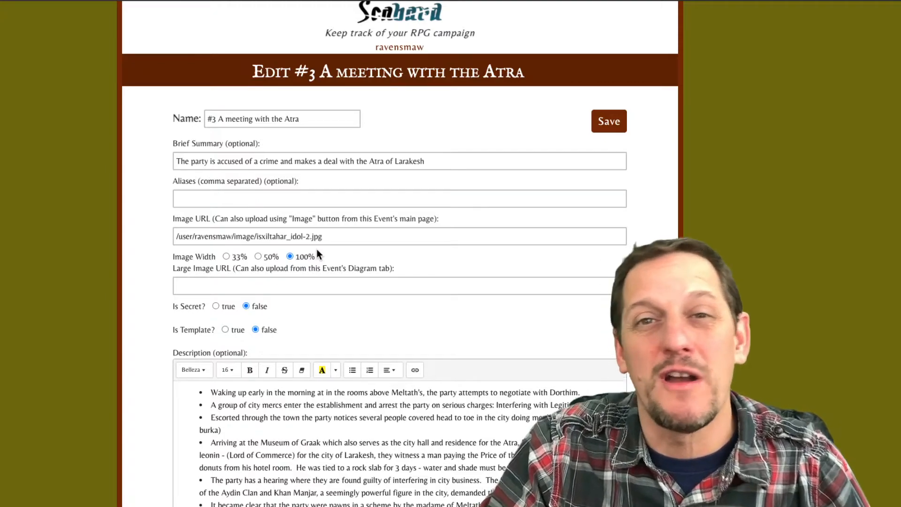
Read through the whole description once more and save the session log to return to its page.
scroll(307, 286, down, 1)
scroll(307, 286, down, 3)
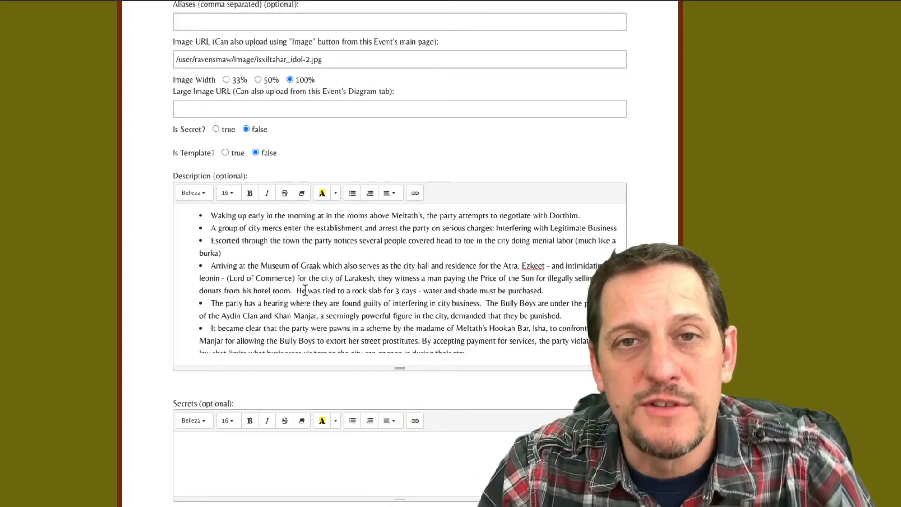
scroll(316, 272, down, 4)
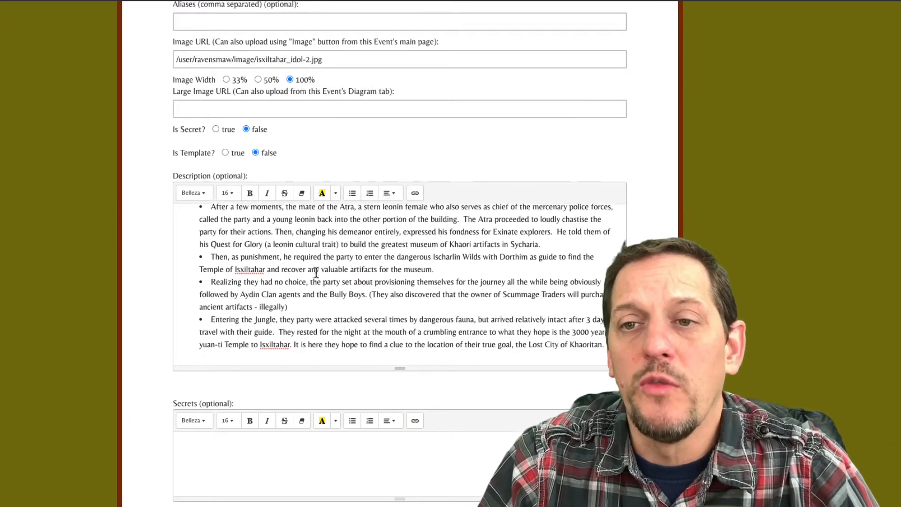
scroll(318, 281, up, 3)
scroll(318, 280, up, 3)
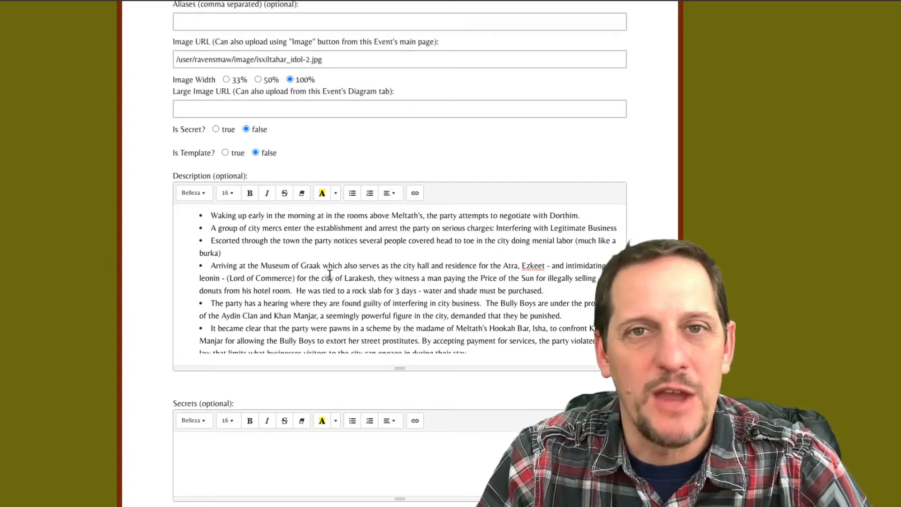
scroll(328, 281, down, 3)
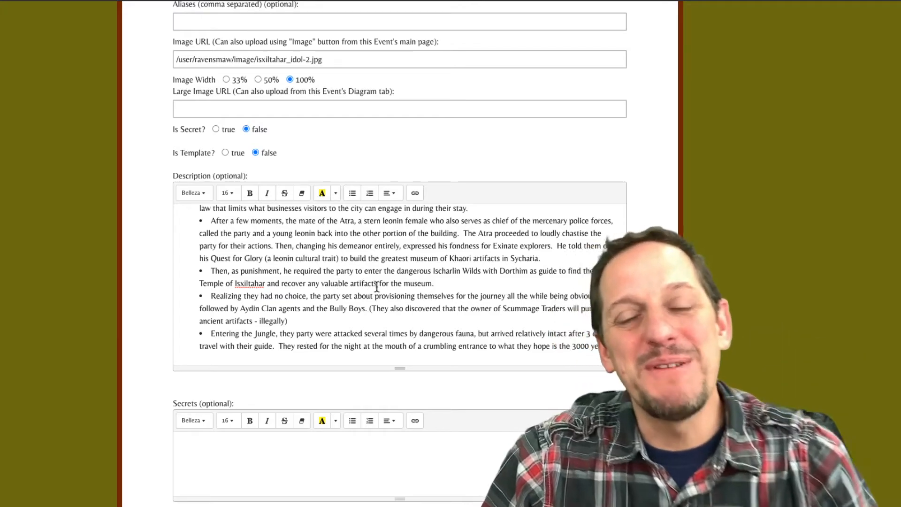
scroll(511, 175, down, 3)
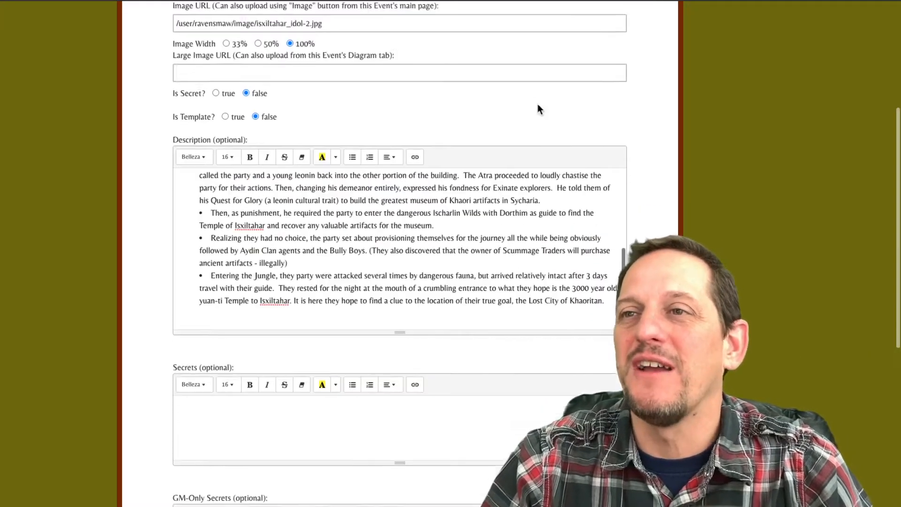
scroll(536, 100, up, 6)
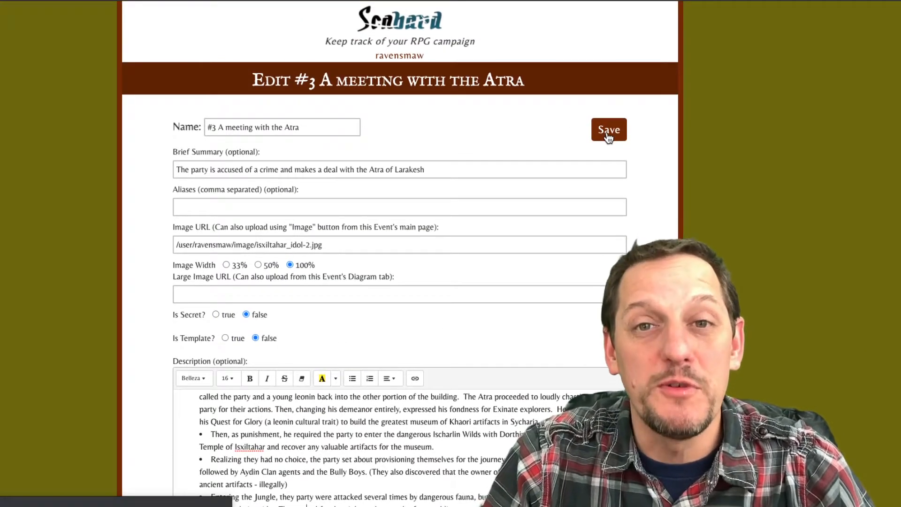
click(609, 131)
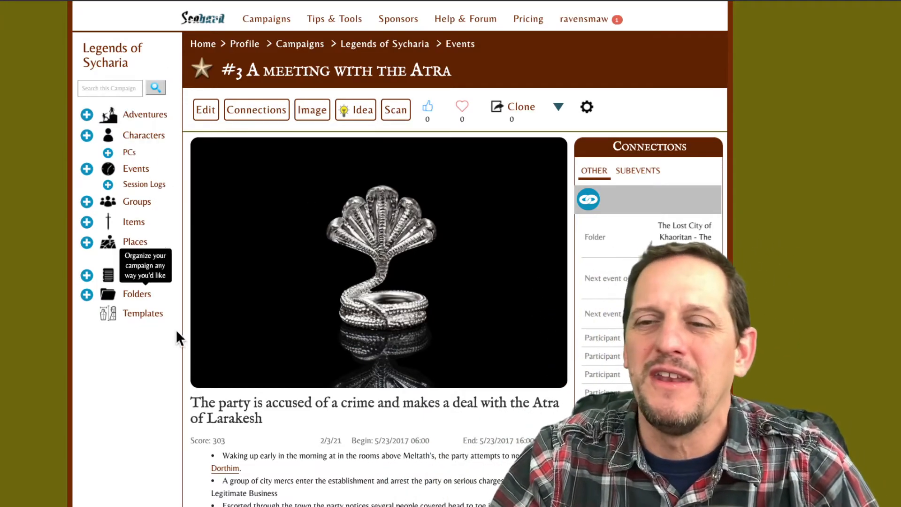
Open the character Isha Hilan from the session log's list of linked pages and examine her description and connections.
scroll(150, 328, down, 10)
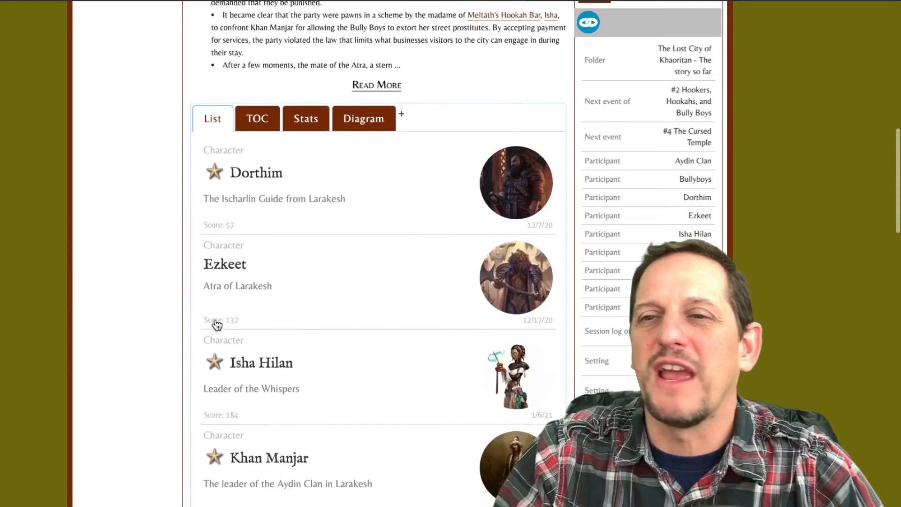
scroll(220, 300, down, 4)
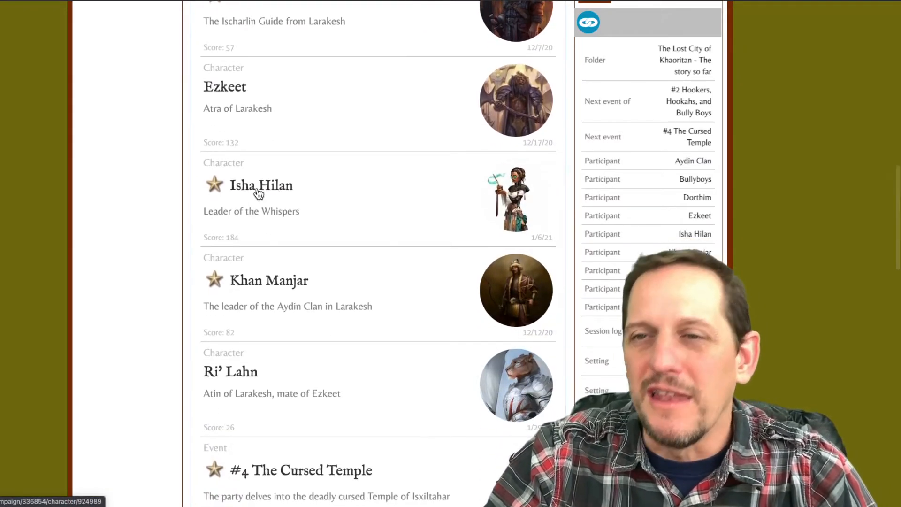
click(259, 194)
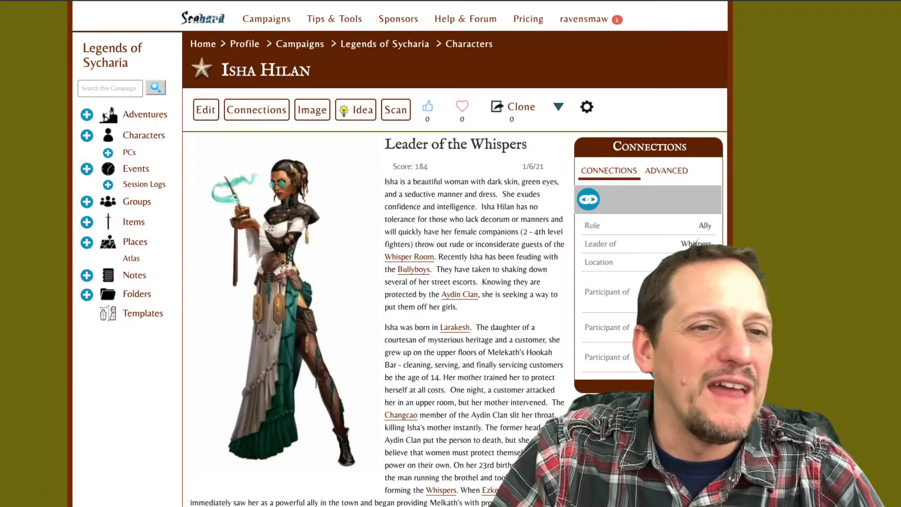
scroll(472, 317, down, 1)
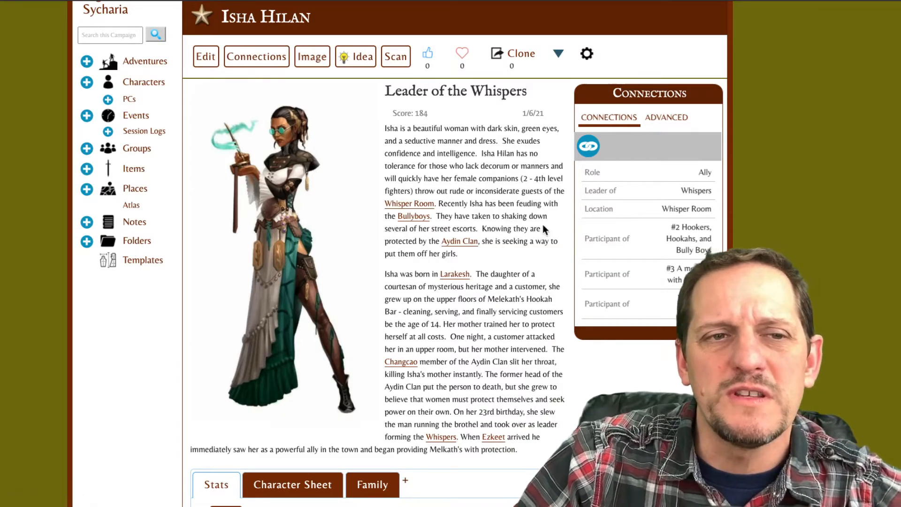
Follow Isha Hilan's Whisper Room location connection through the hookah bar's page to its parent region, Larakesh.
click(686, 208)
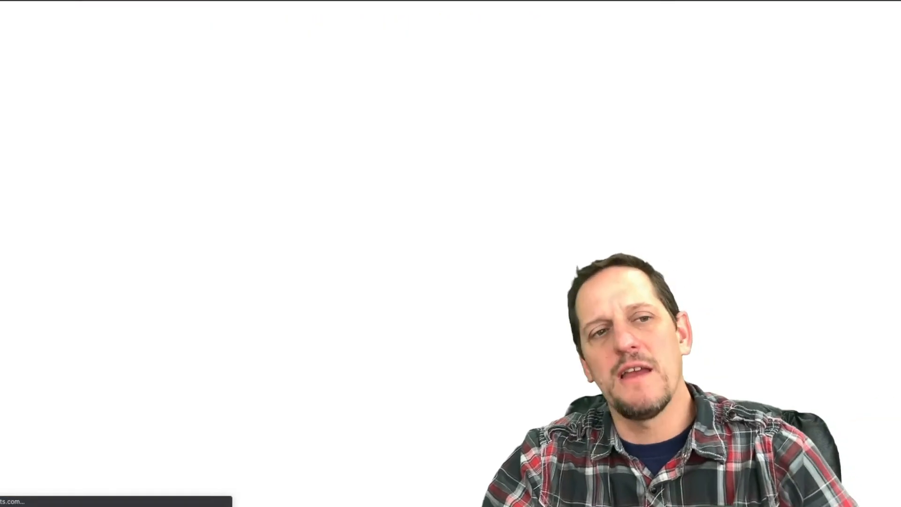
scroll(470, 225, down, 3)
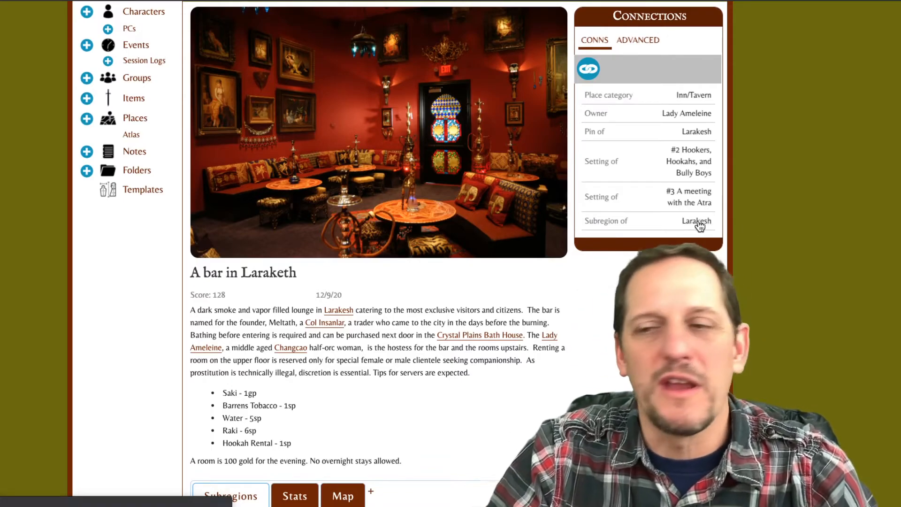
click(707, 224)
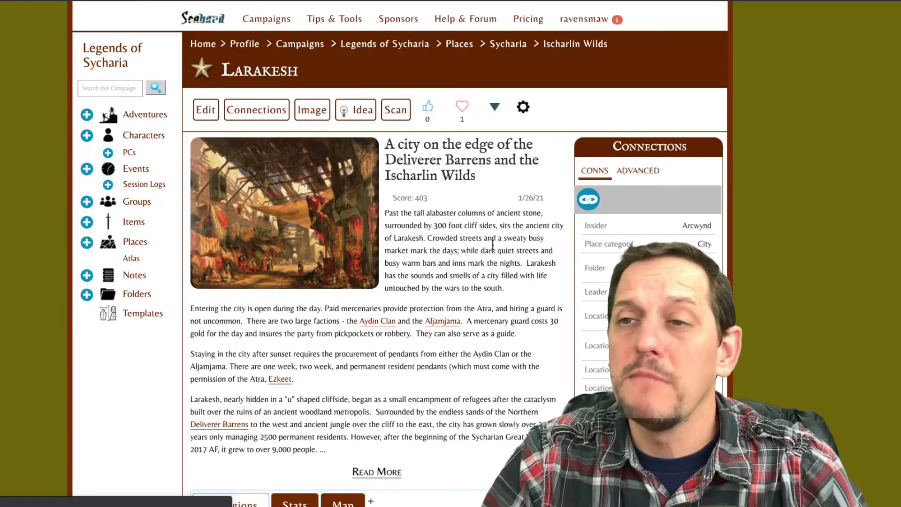
Look over the Larakesh page and show the city's map with its location pins.
scroll(492, 244, down, 3)
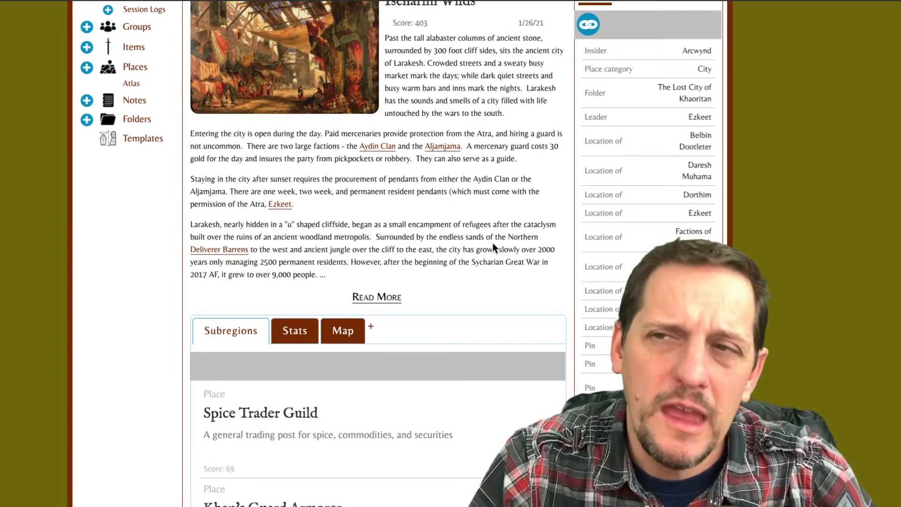
scroll(493, 244, down, 2)
click(345, 258)
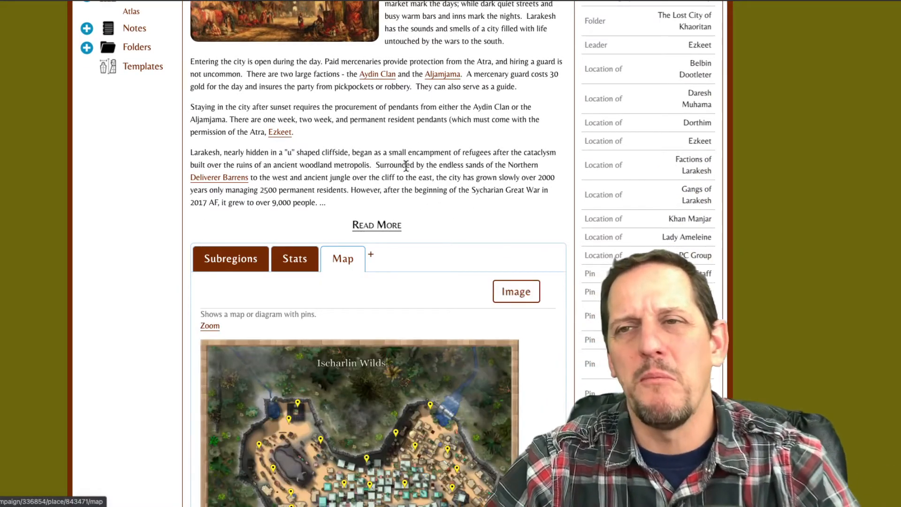
scroll(324, 172, down, 3)
scroll(313, 174, down, 2)
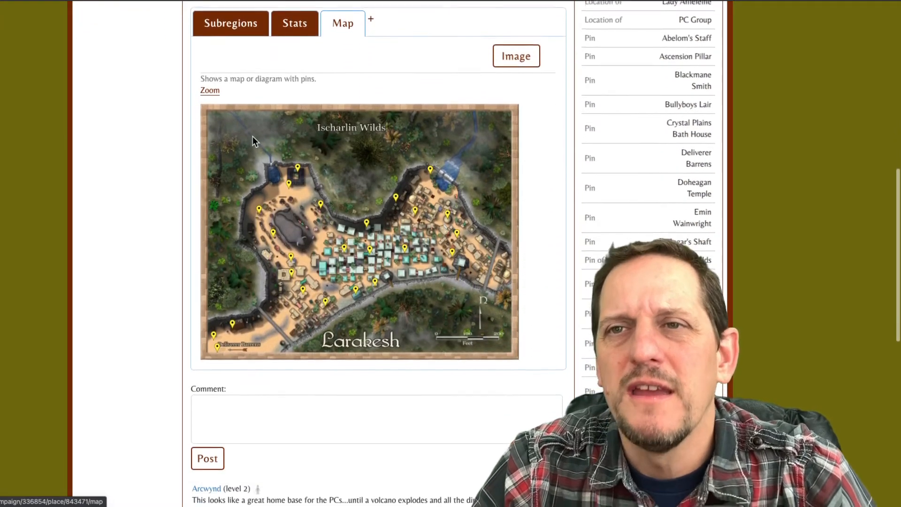